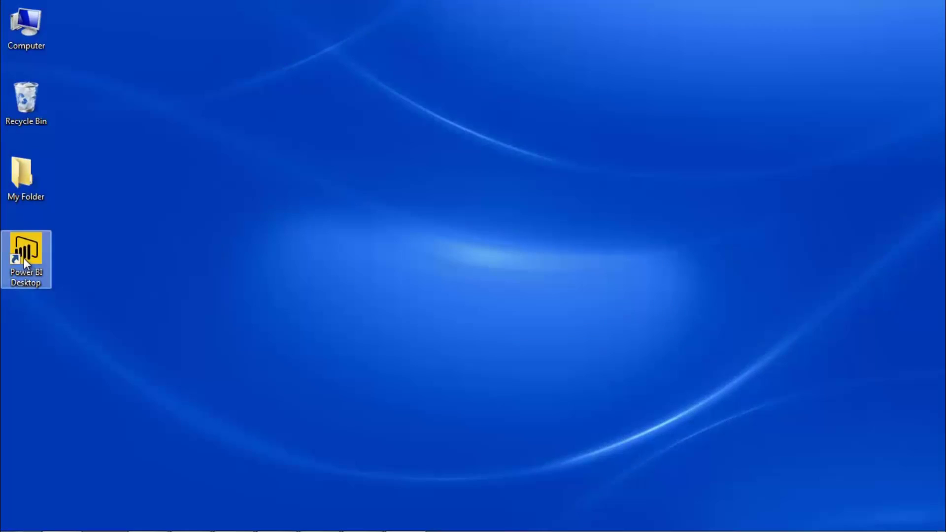
# Step: Launch Power BI Desktop and start a SQL Server database connection with the pasted SQLEXPRESS server name
pyautogui.doubleClick(23, 258)
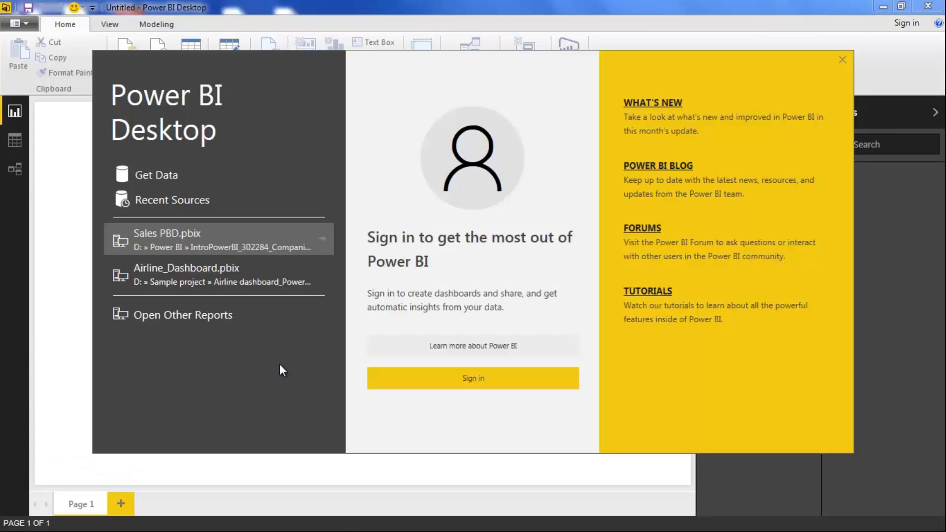
pyautogui.press('Escape')
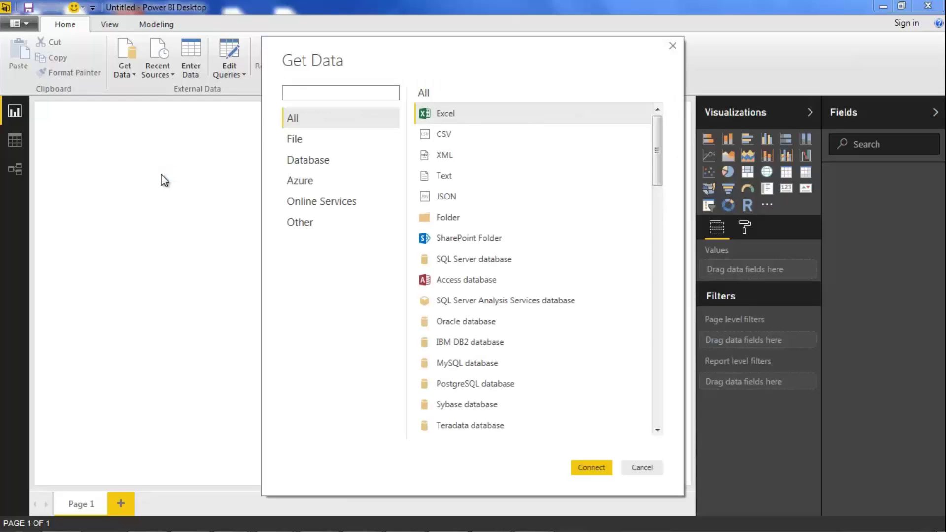
pyautogui.click(472, 265)
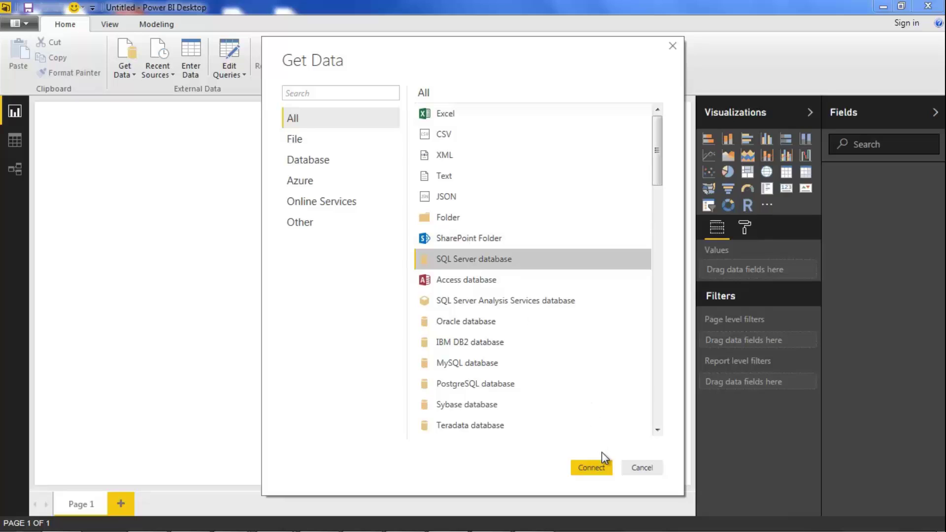
pyautogui.click(591, 467)
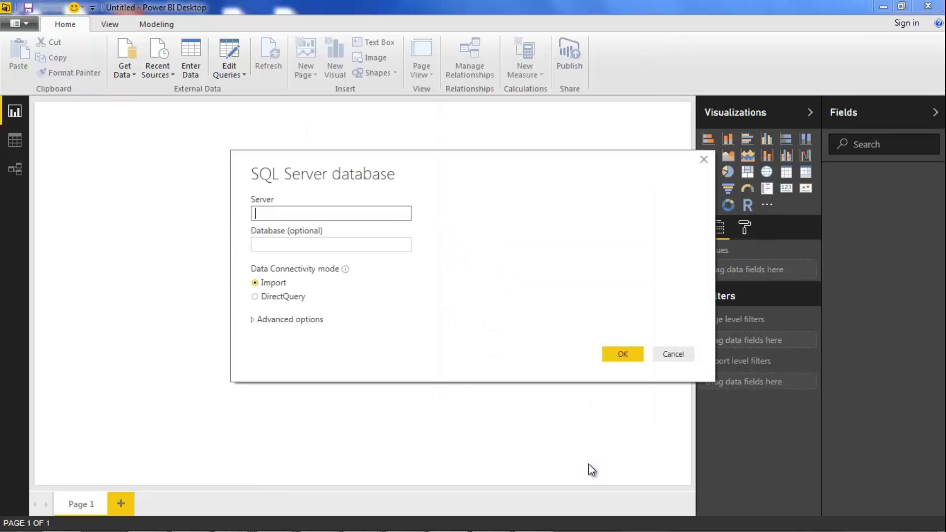
pyautogui.write('NICESS-LP052-PC\\SQLEXPRESS')
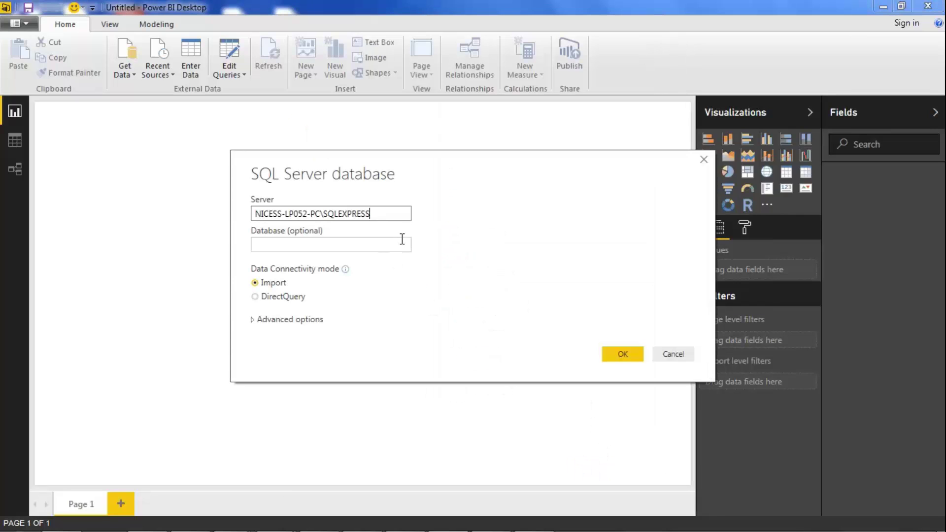
# Step: Confirm the server and load the Passenger Tickets and LU_CITY tables from AirlinesDB
pyautogui.click(620, 356)
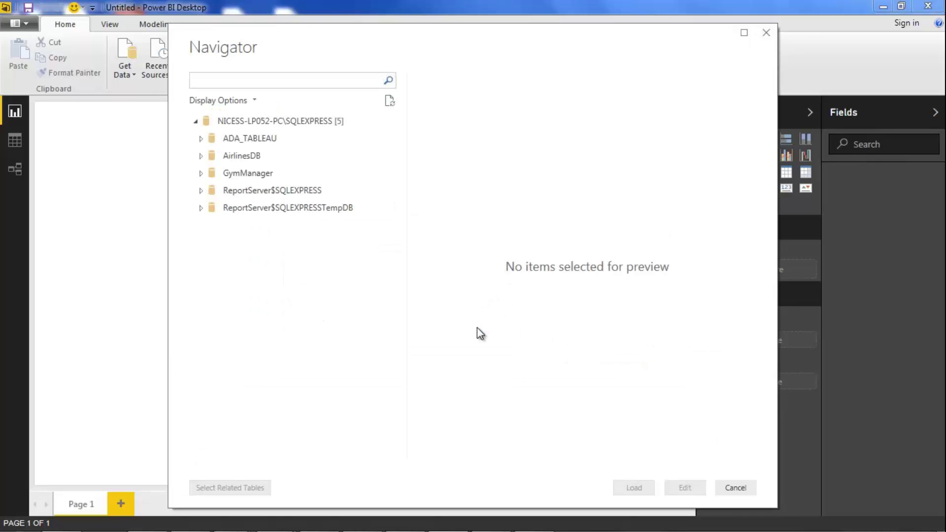
pyautogui.click(200, 160)
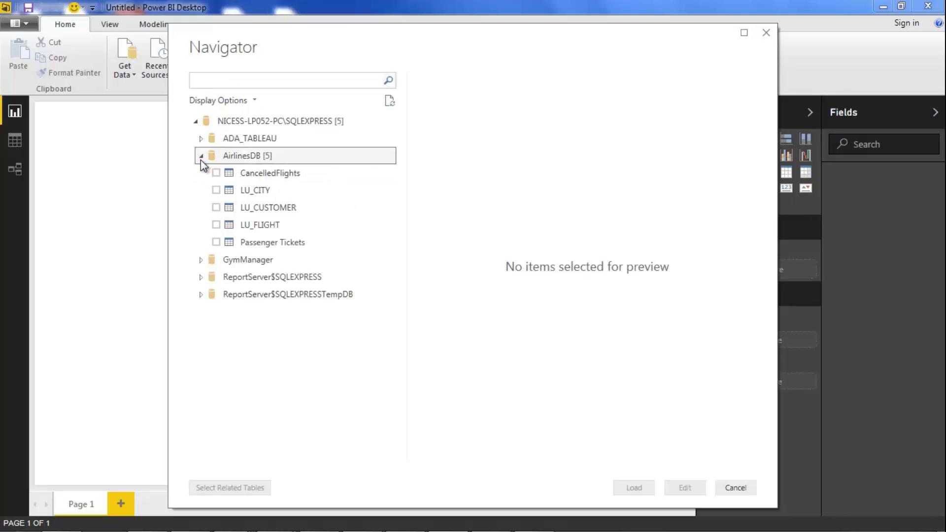
pyautogui.click(216, 240)
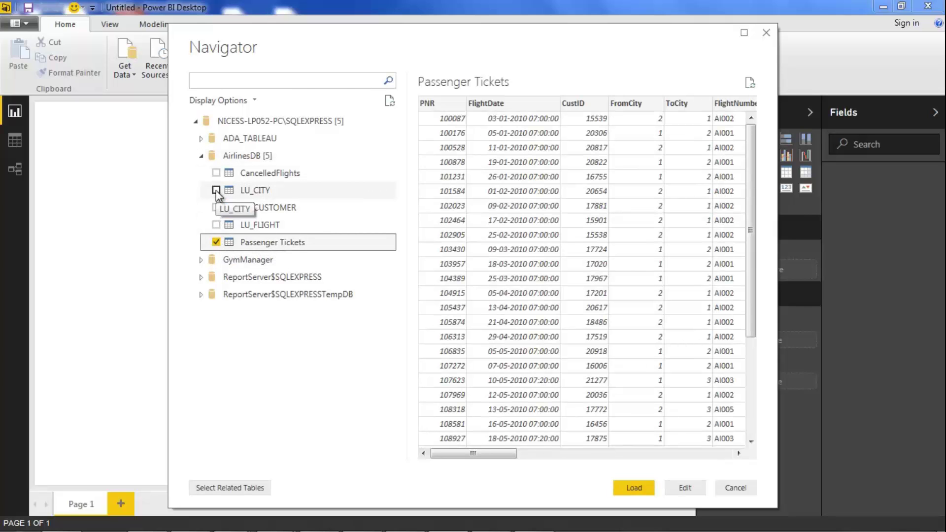
pyautogui.click(215, 190)
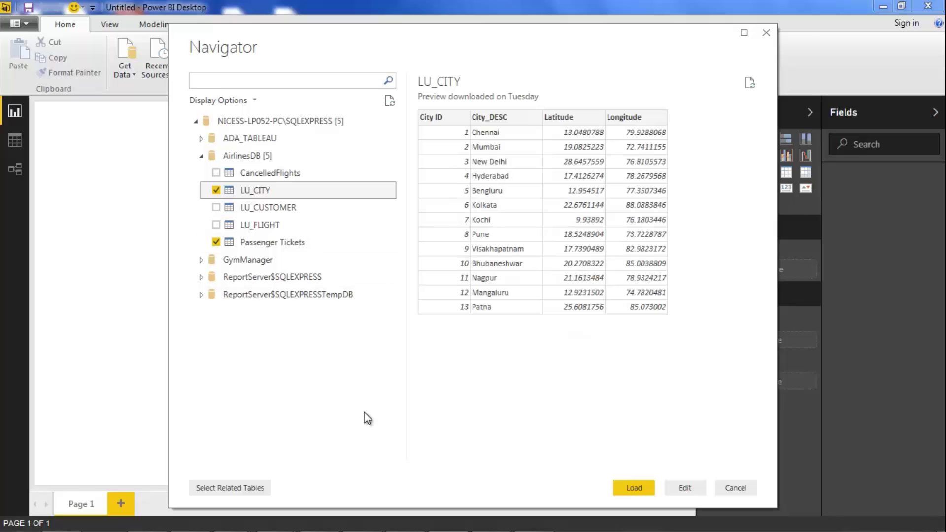
pyautogui.click(634, 488)
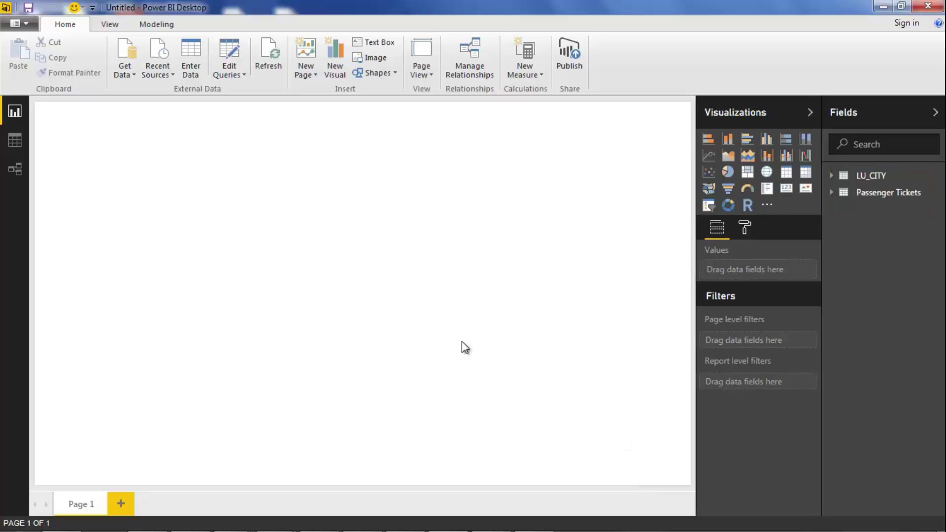
# Step: Create the calculated table LU_Origin_City = ALL(LU_CITY)
pyautogui.click(164, 27)
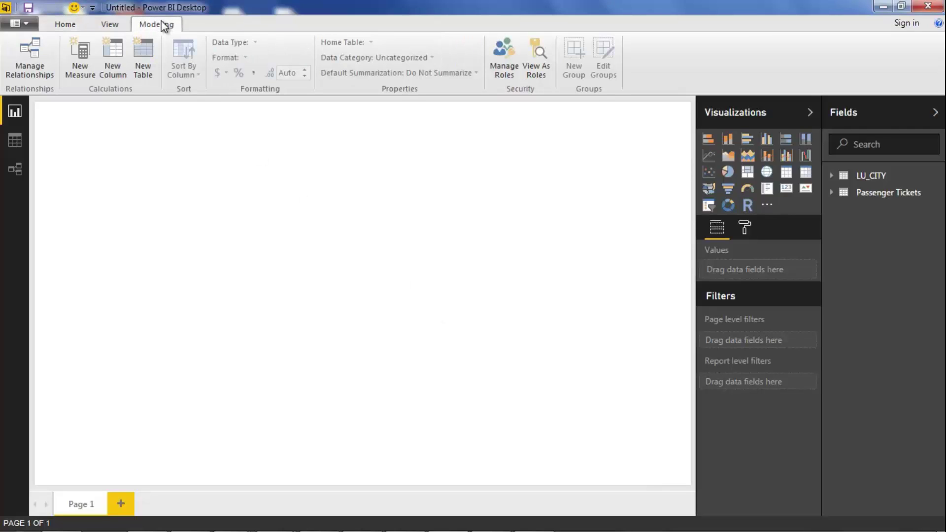
pyautogui.click(145, 72)
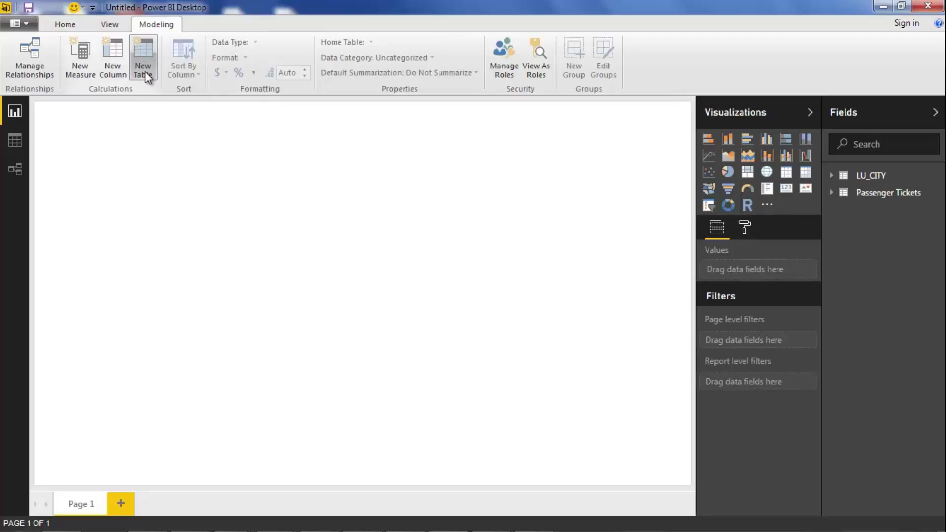
pyautogui.press('BackSpace')
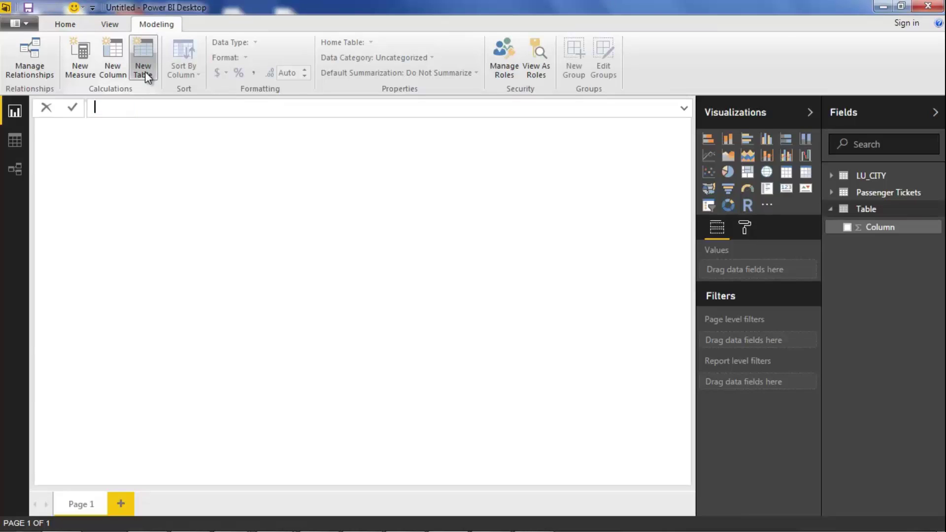
pyautogui.write('LU_Origin_City=all')
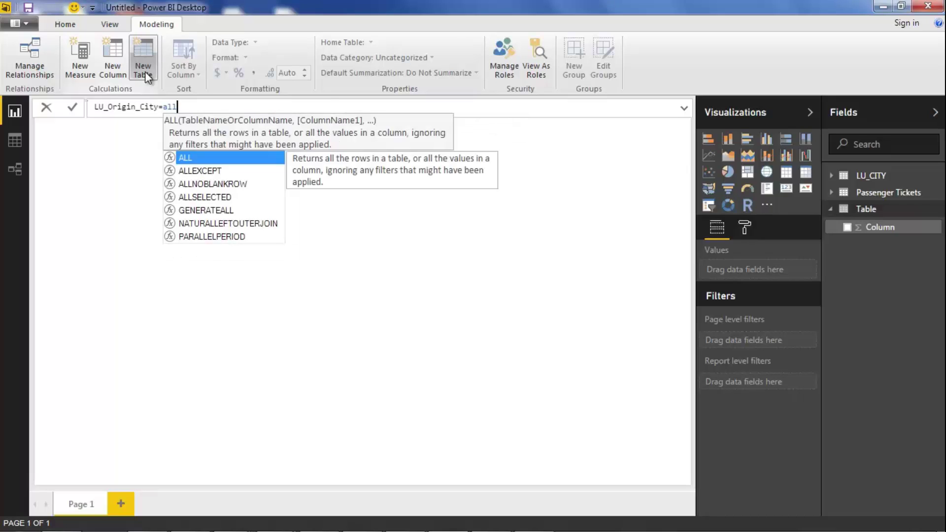
pyautogui.press('Tab')
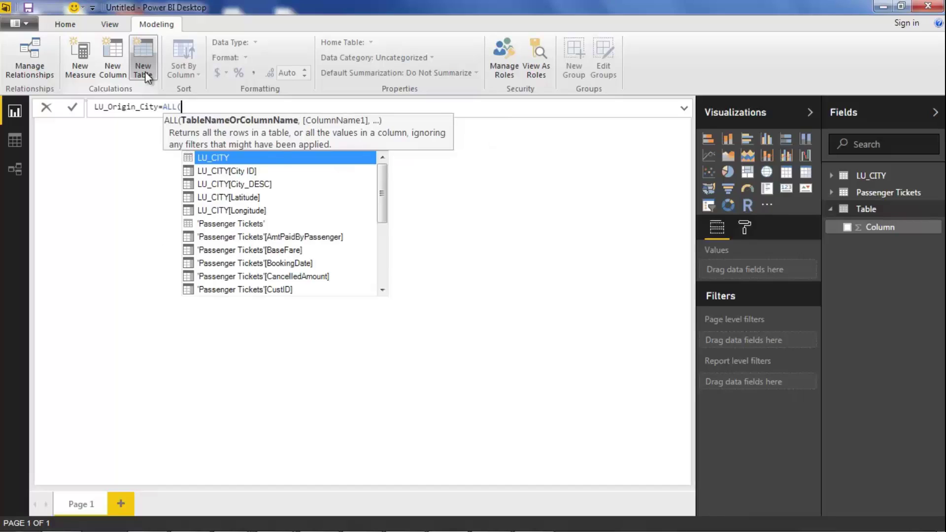
pyautogui.click(202, 158)
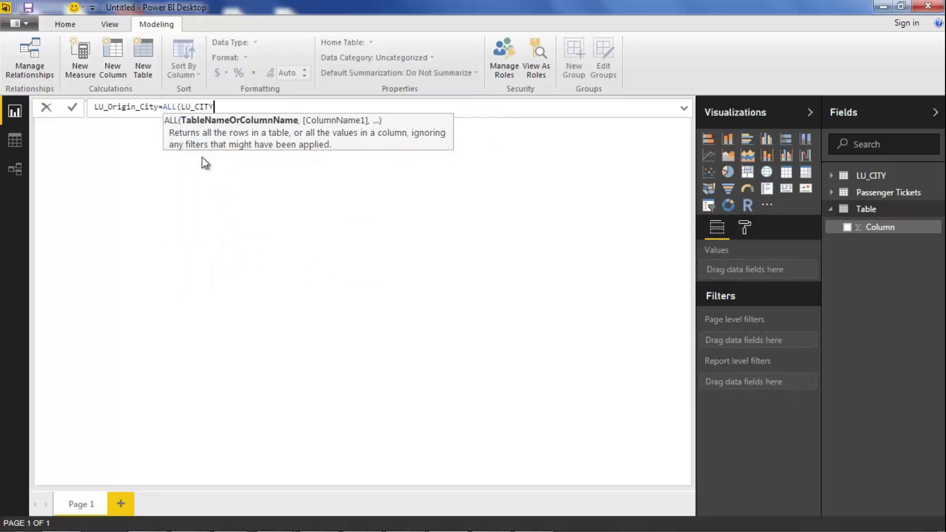
pyautogui.write(')')
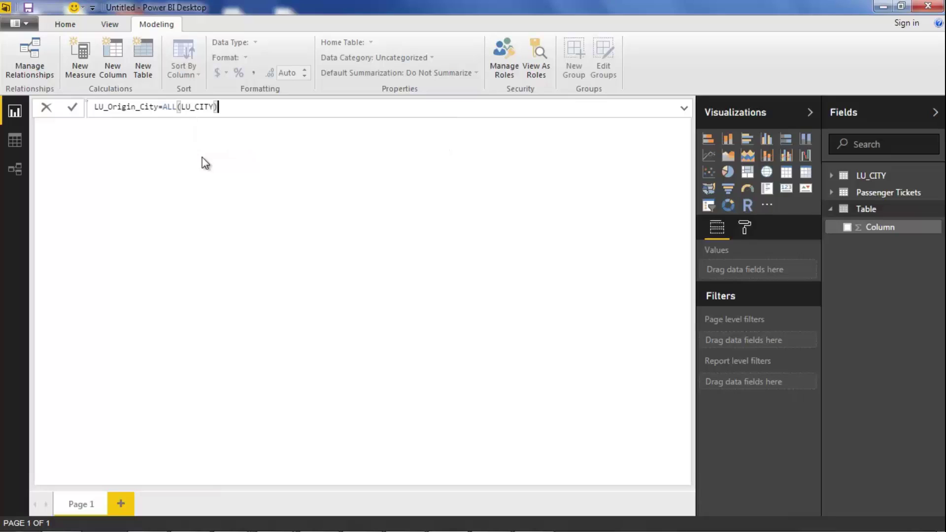
pyautogui.click(72, 108)
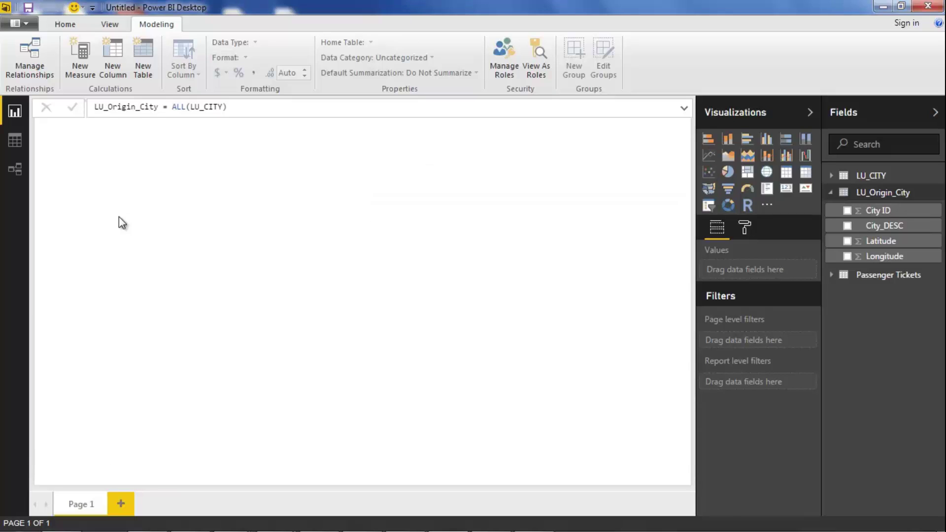
# Step: Create the calculated table LU_Destination_Table = ALL(LU_CITY)
pyautogui.click(143, 59)
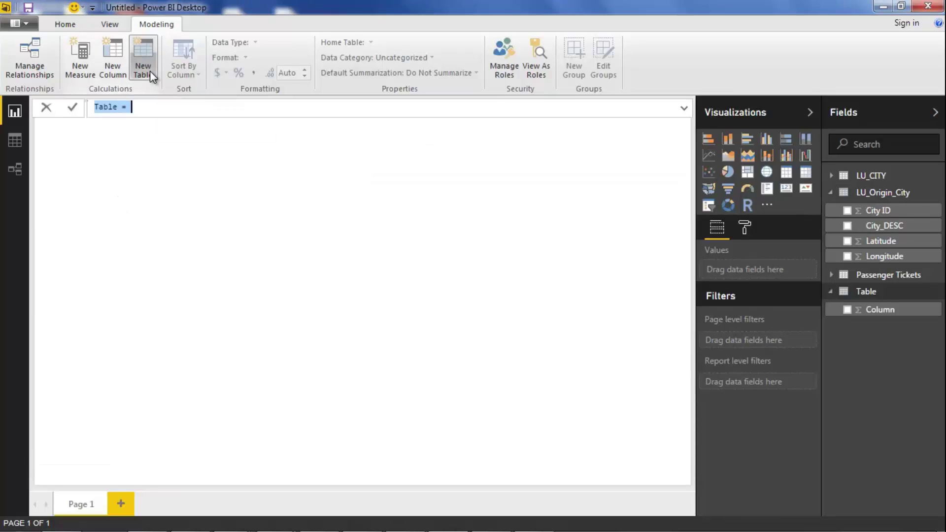
pyautogui.press('BackSpace')
pyautogui.write('LU_Destination_Table=aLL(')
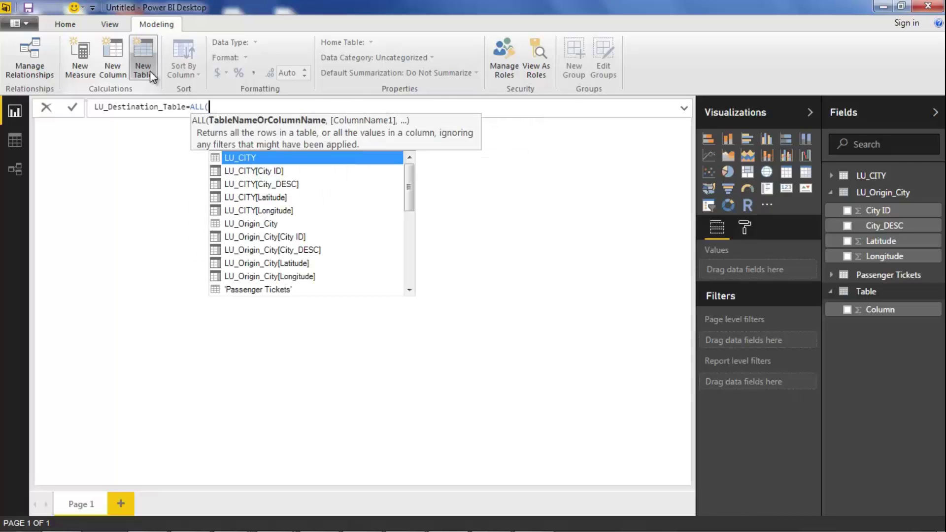
pyautogui.press('Escape')
pyautogui.write('LU_CITY)')
pyautogui.click(72, 107)
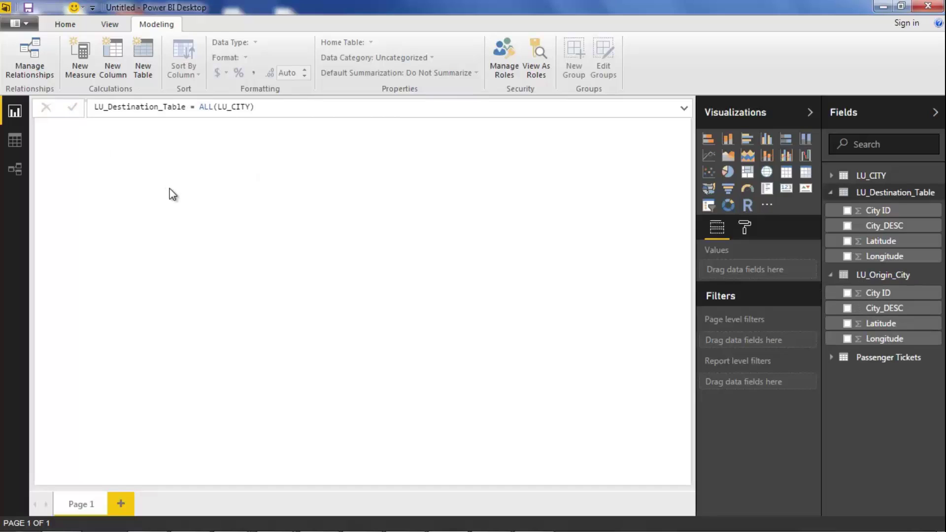
pyautogui.click(173, 194)
# Step: Hide the LU_CITY table and the destination table's City ID field
pyautogui.rightClick(868, 181)
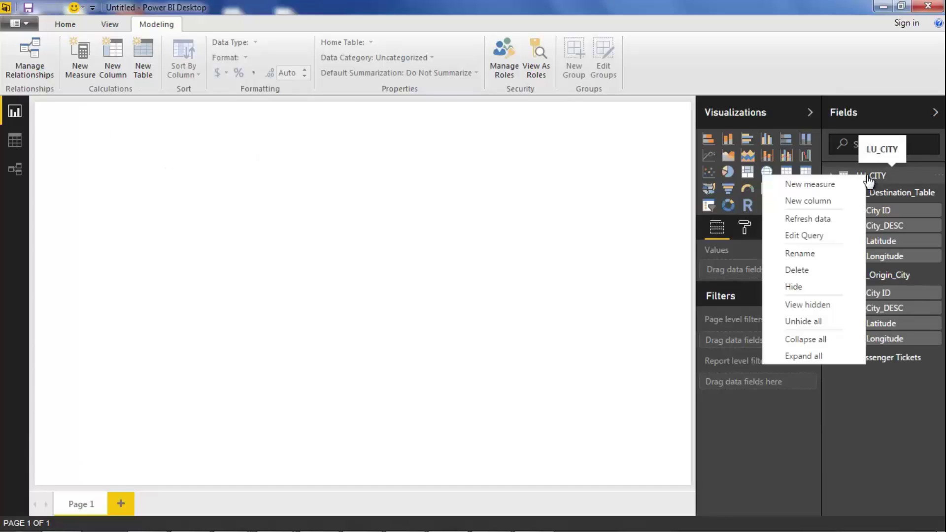
pyautogui.click(808, 286)
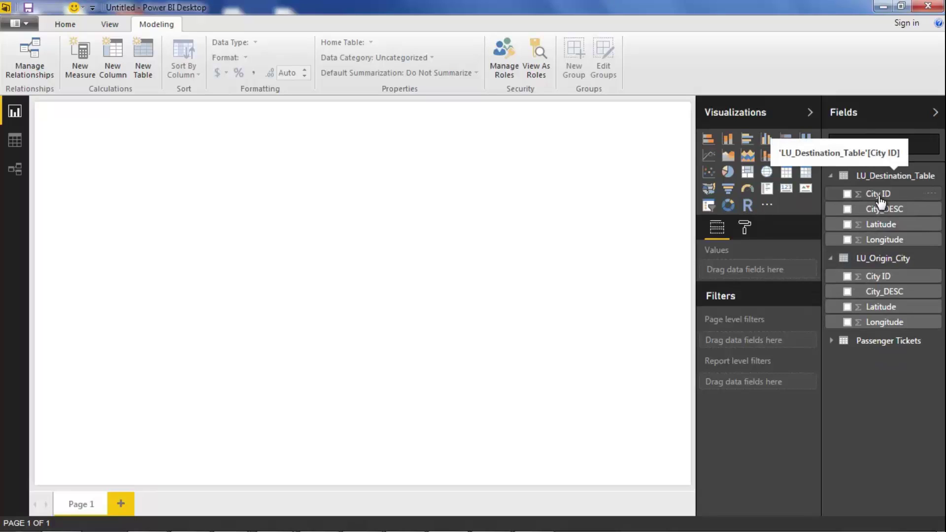
pyautogui.rightClick(880, 201)
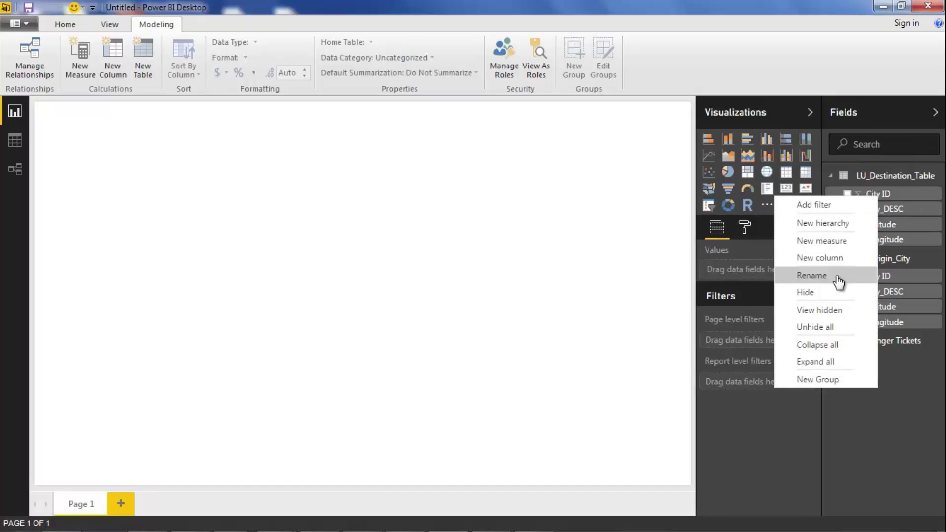
pyautogui.click(832, 296)
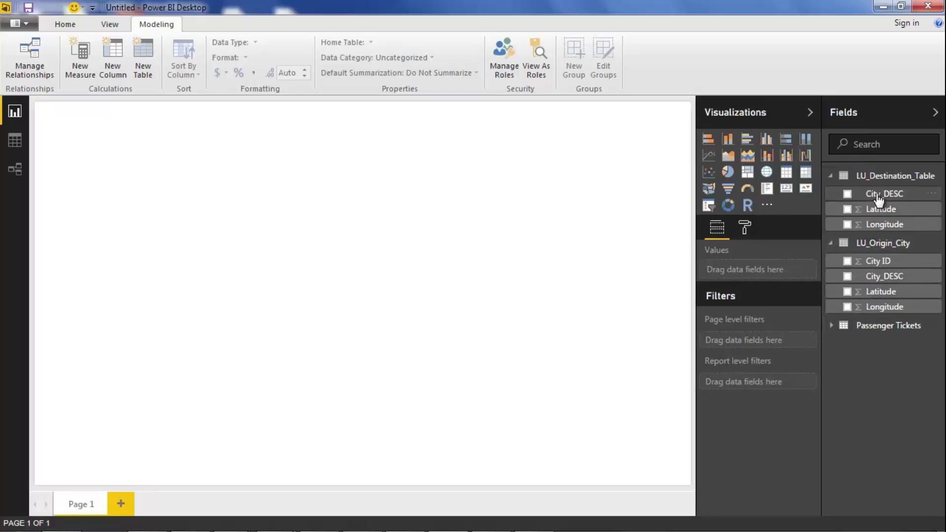
# Step: Rename City_DESC to Destination City and hide the Latitude and Longitude fields
pyautogui.rightClick(877, 198)
pyautogui.click(827, 275)
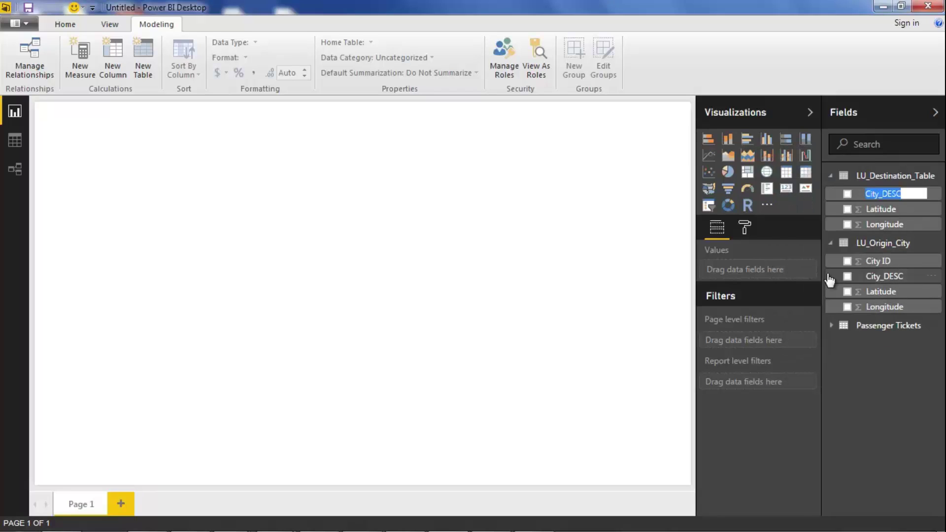
pyautogui.write('Destination City')
pyautogui.press('Return')
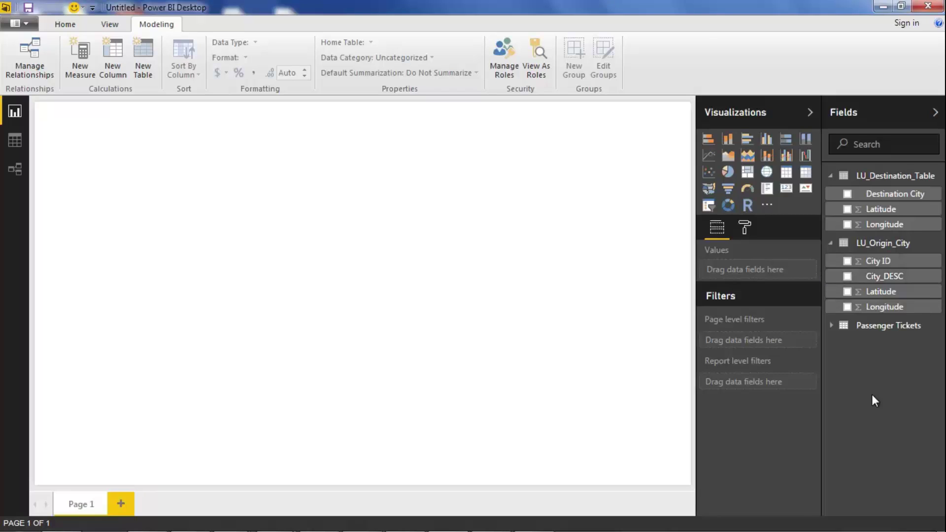
pyautogui.rightClick(877, 217)
pyautogui.click(825, 306)
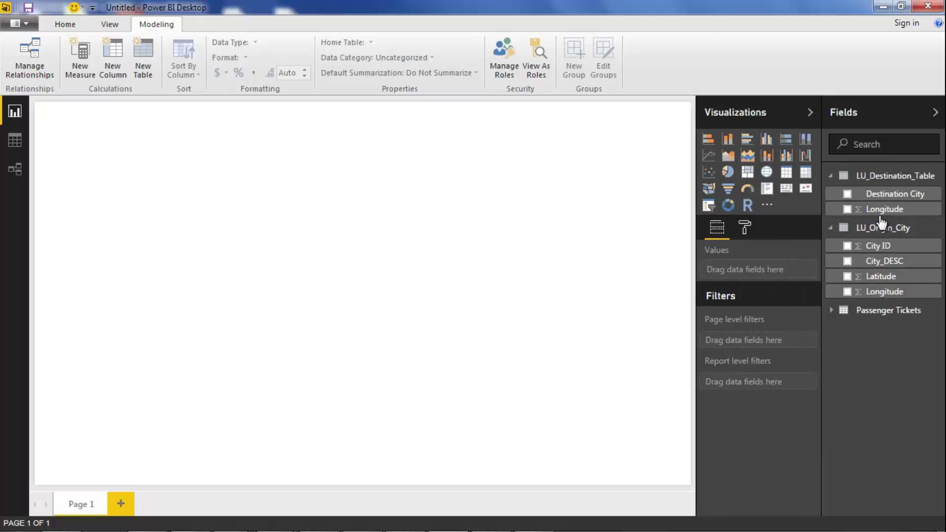
pyautogui.rightClick(882, 215)
pyautogui.click(813, 305)
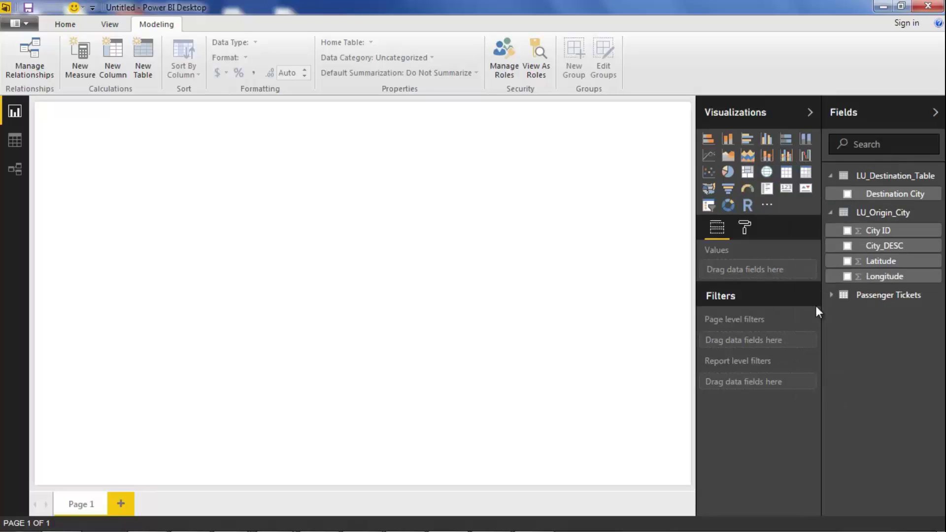
# Step: In LU_Origin_City, hide City ID, Latitude and Longitude and rename City_DESC to Origin City
pyautogui.rightClick(875, 231)
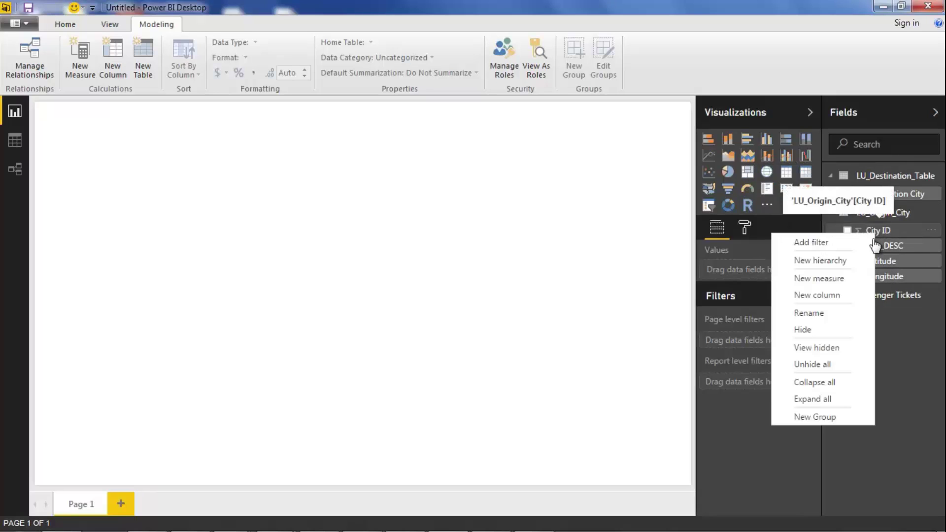
pyautogui.click(815, 331)
pyautogui.rightClick(876, 235)
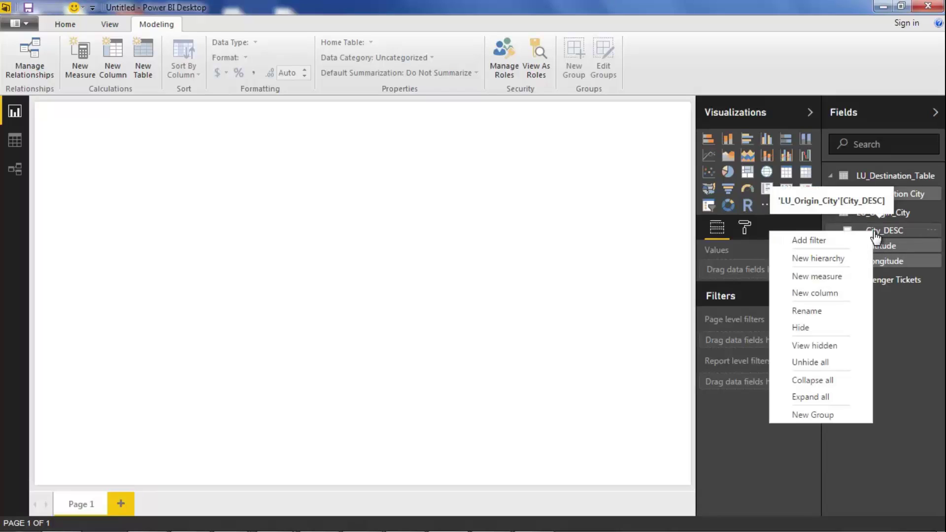
pyautogui.click(793, 310)
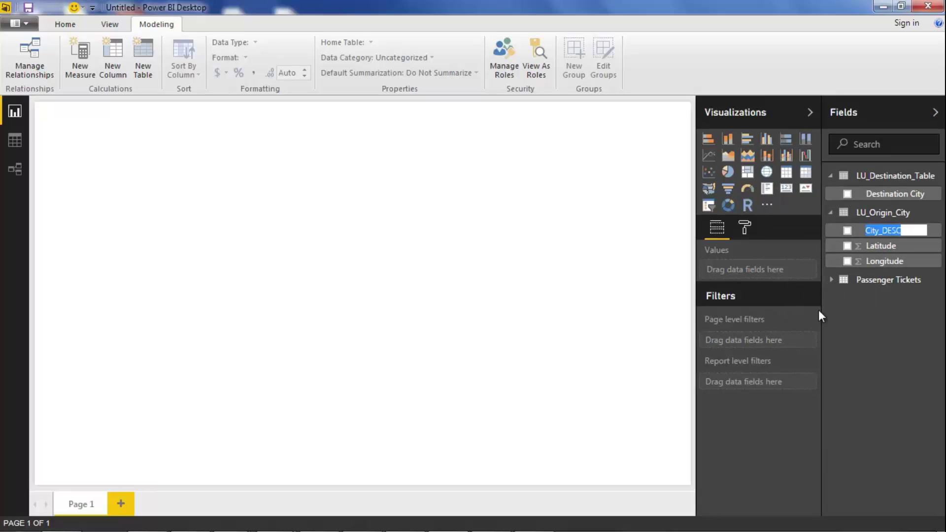
pyautogui.write('Origin City')
pyautogui.press('Return')
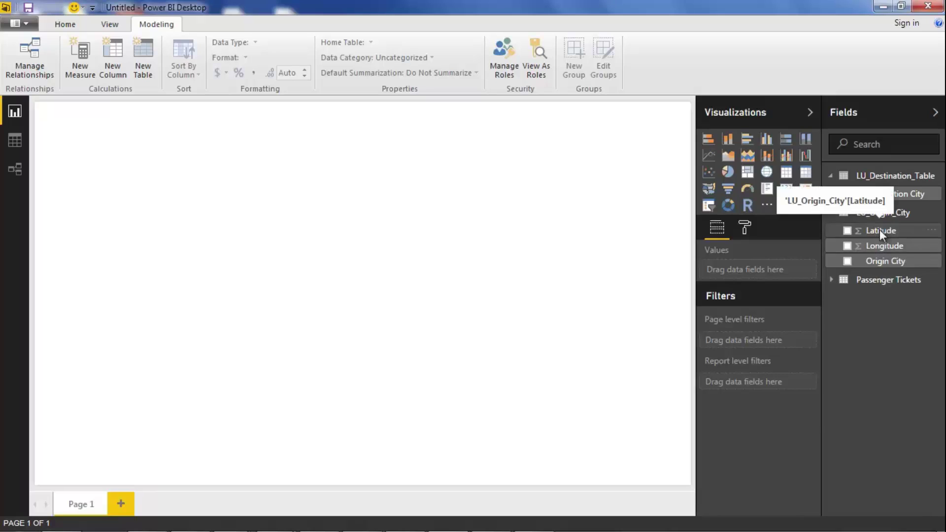
pyautogui.rightClick(882, 234)
pyautogui.click(828, 326)
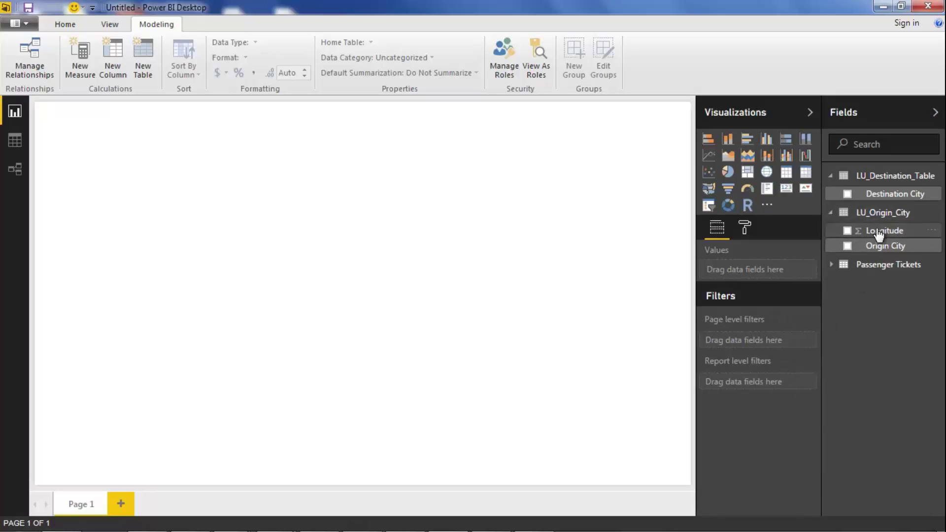
pyautogui.rightClick(878, 234)
pyautogui.click(830, 325)
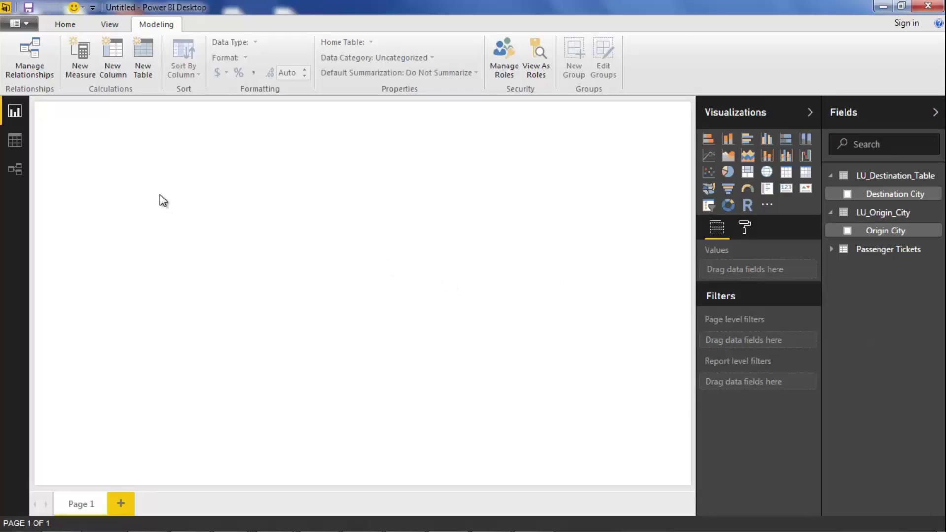
# Step: Define a new relationship from LU_Destination_Table City ID to Passenger Tickets DestinationCity_ID
pyautogui.click(32, 64)
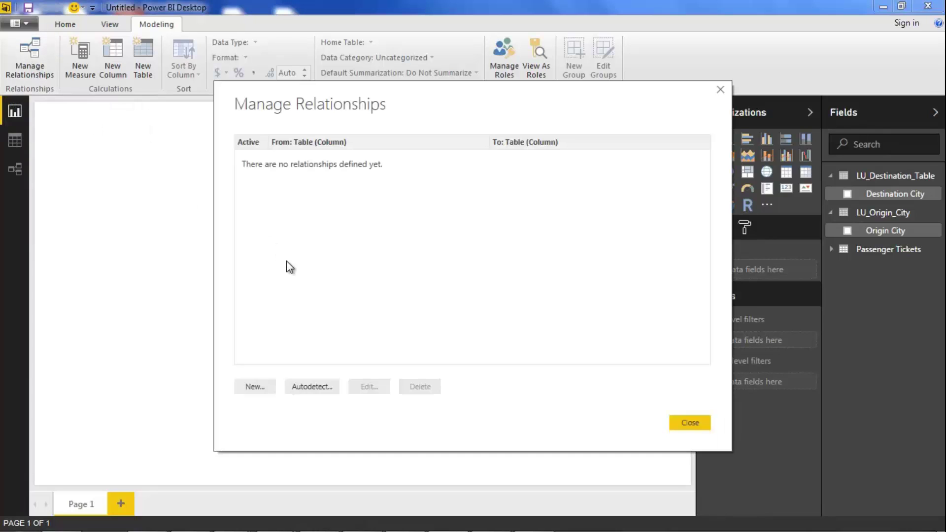
pyautogui.click(241, 390)
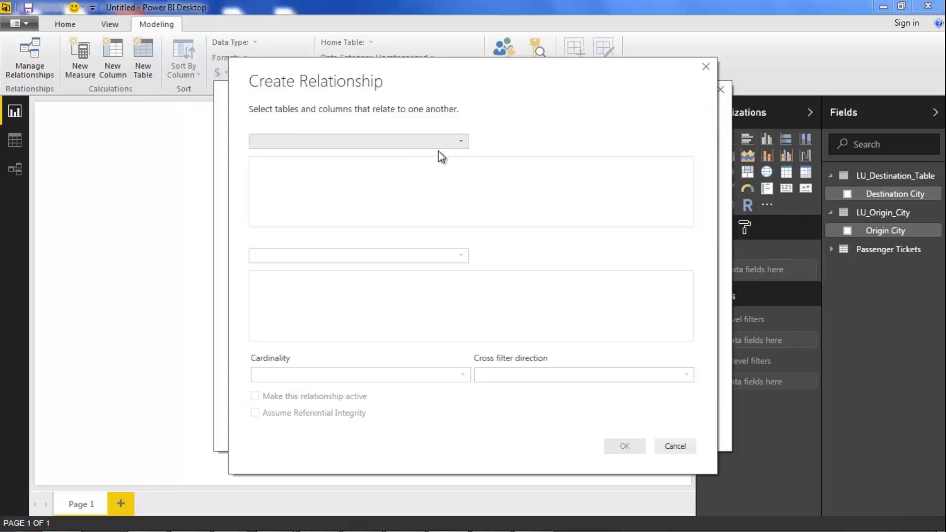
pyautogui.click(458, 144)
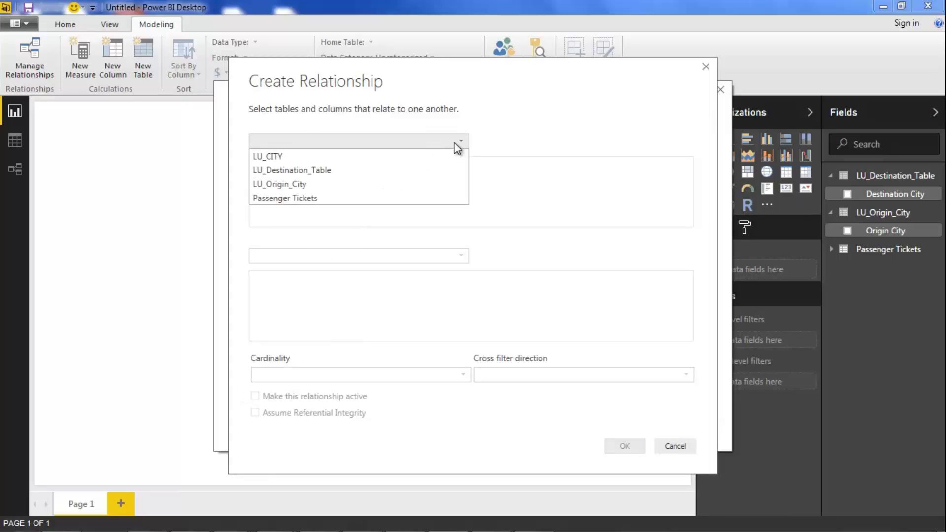
pyautogui.click(383, 168)
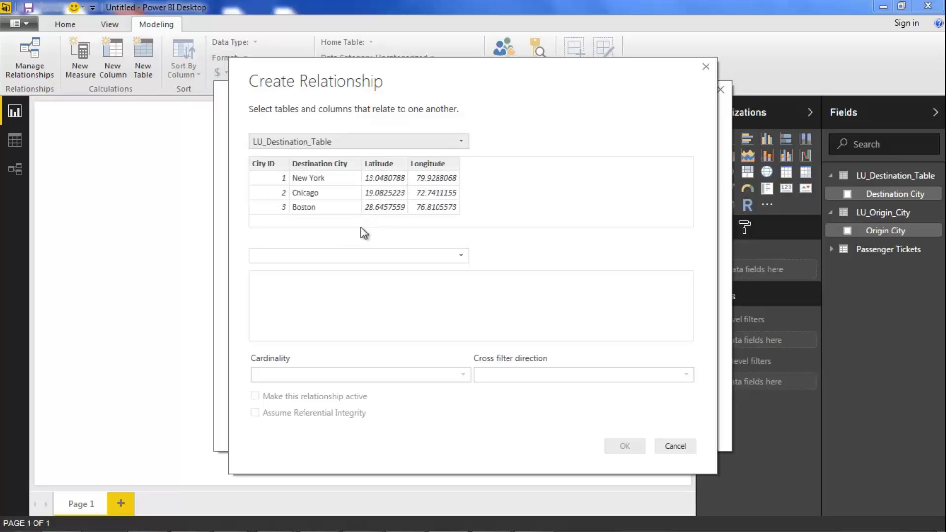
pyautogui.click(348, 256)
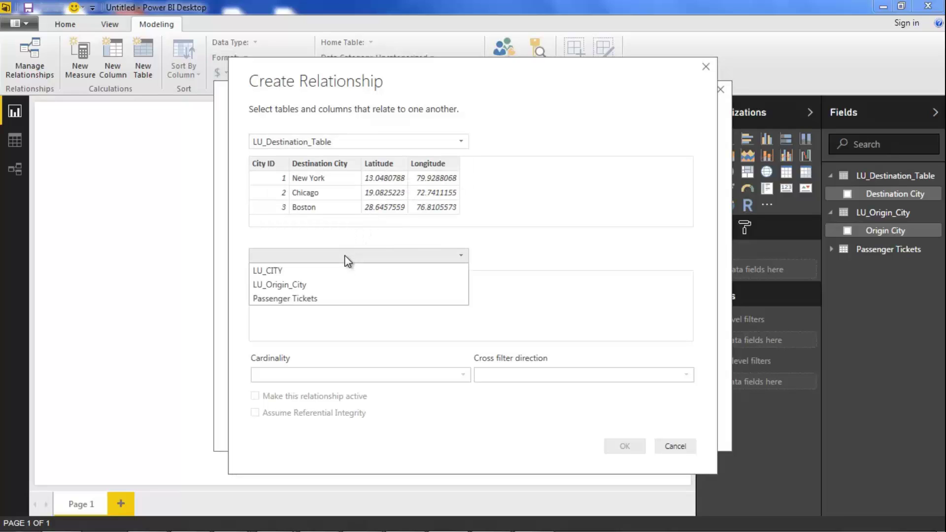
pyautogui.click(312, 300)
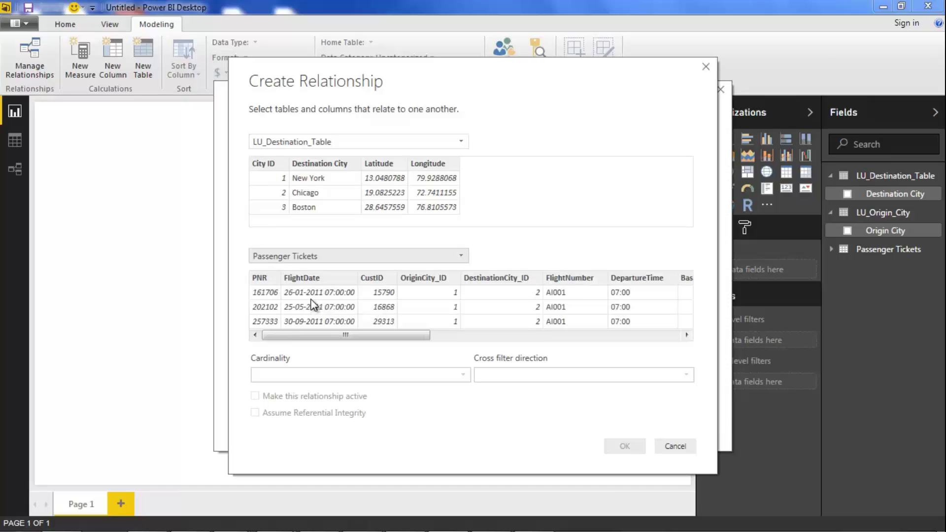
pyautogui.click(266, 164)
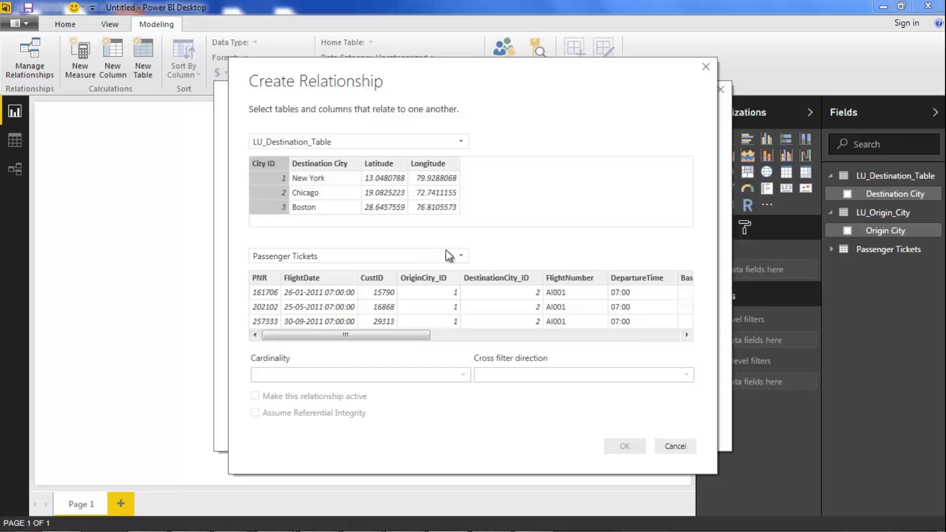
pyautogui.click(487, 279)
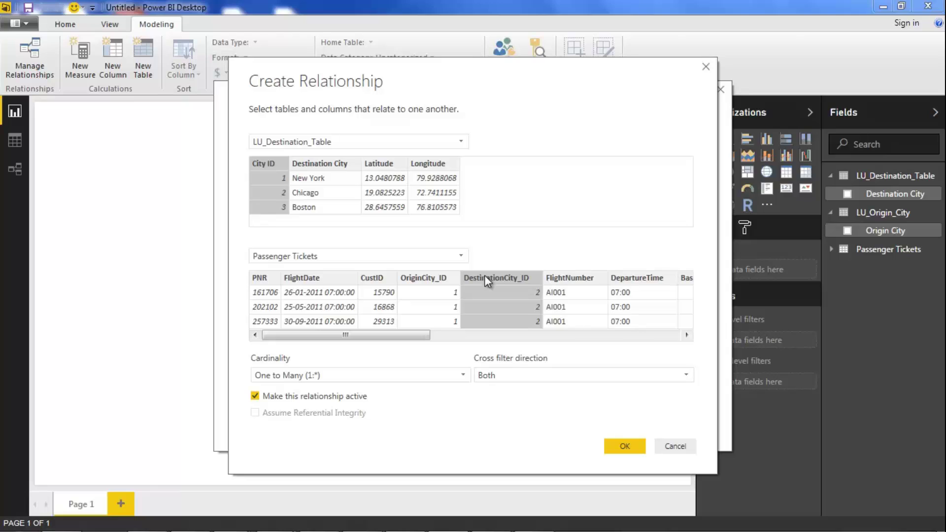
# Step: Save the destination relationship, then relate LU_Origin_City City ID to Passenger Tickets OriginCity_ID
pyautogui.click(620, 451)
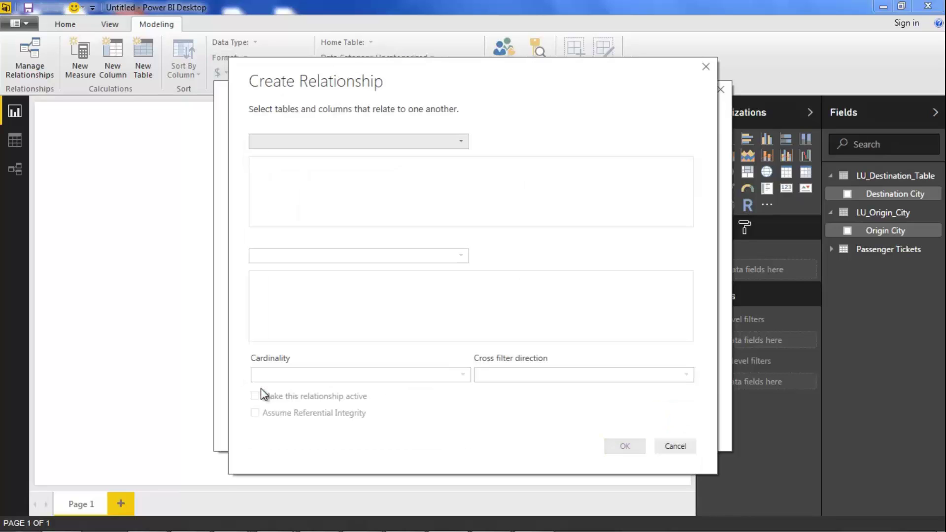
pyautogui.click(462, 143)
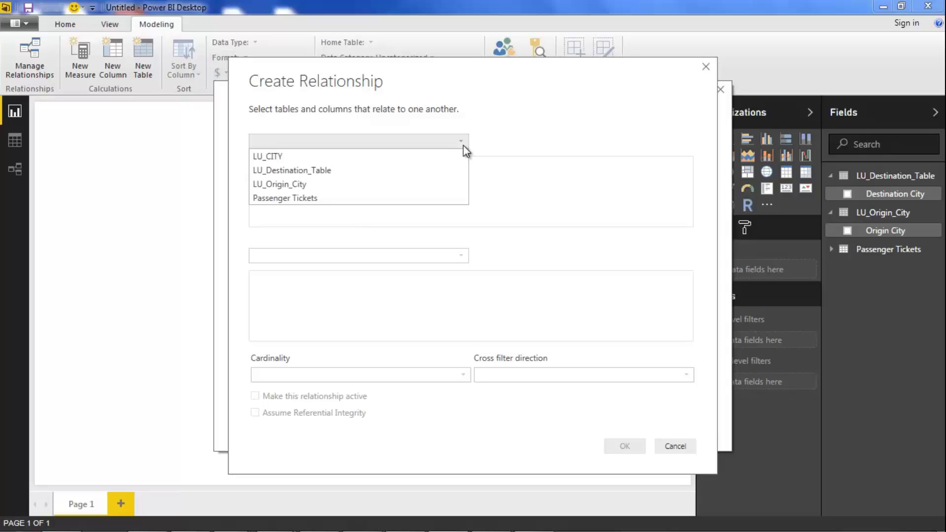
pyautogui.click(373, 184)
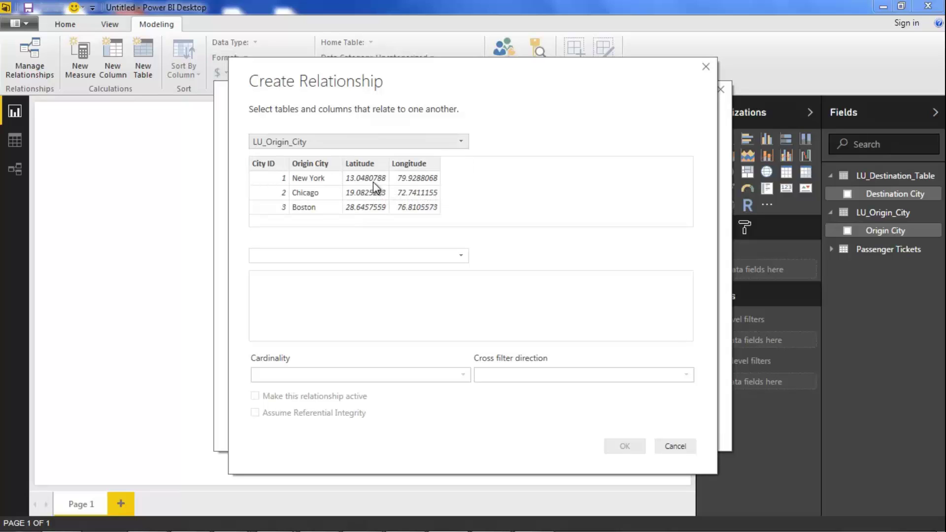
pyautogui.click(344, 255)
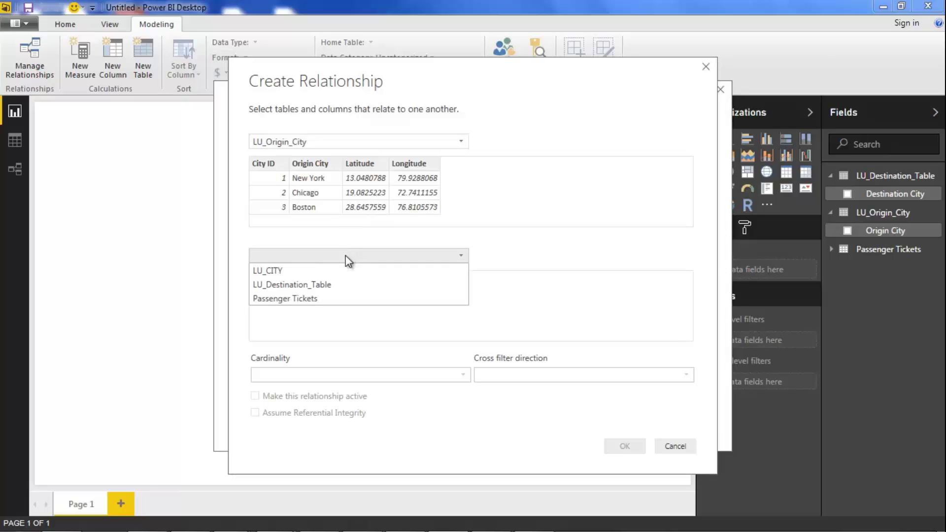
pyautogui.click(316, 299)
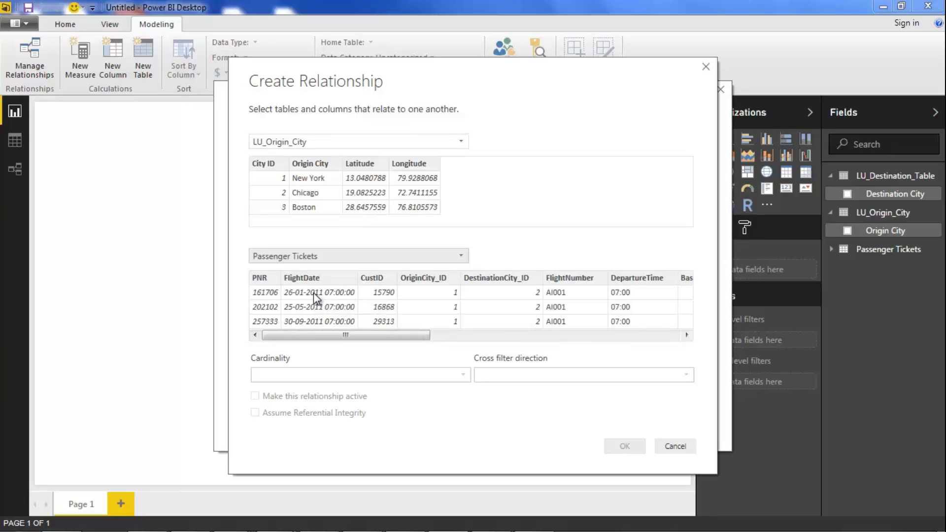
pyautogui.click(276, 164)
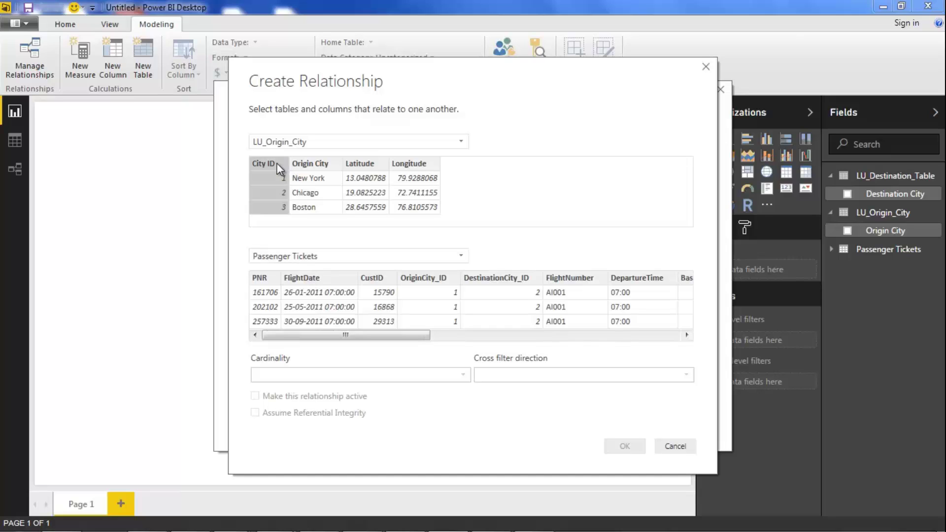
pyautogui.click(416, 279)
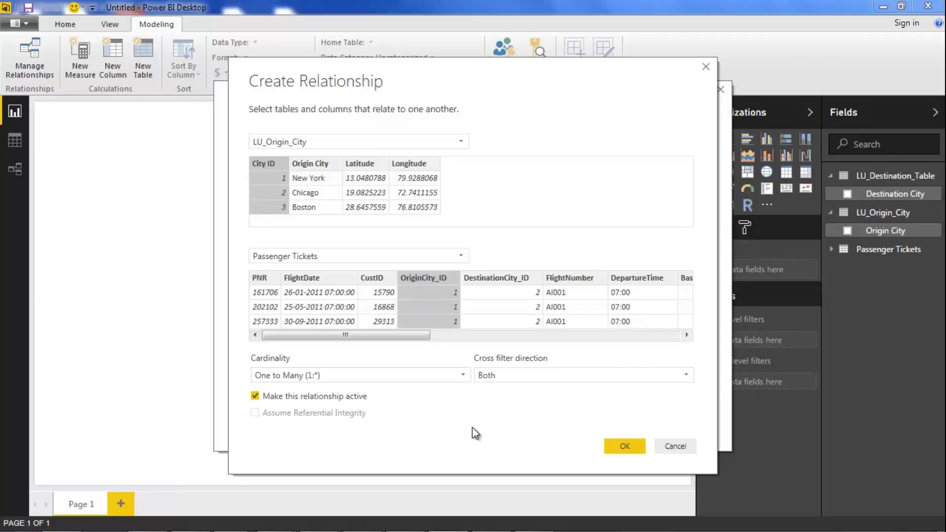
pyautogui.click(622, 447)
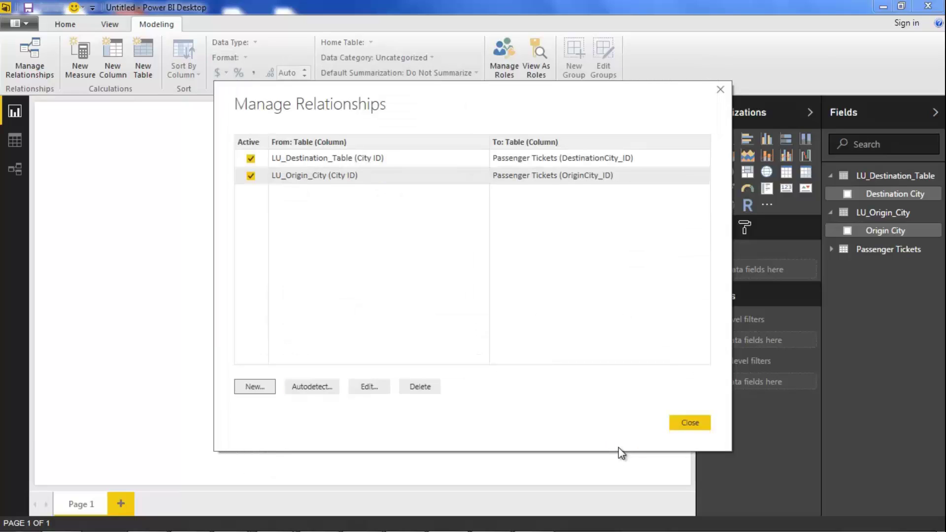
# Step: Close Manage Relationships and build a matrix with Origin City rows and Destination City columns
pyautogui.click(678, 427)
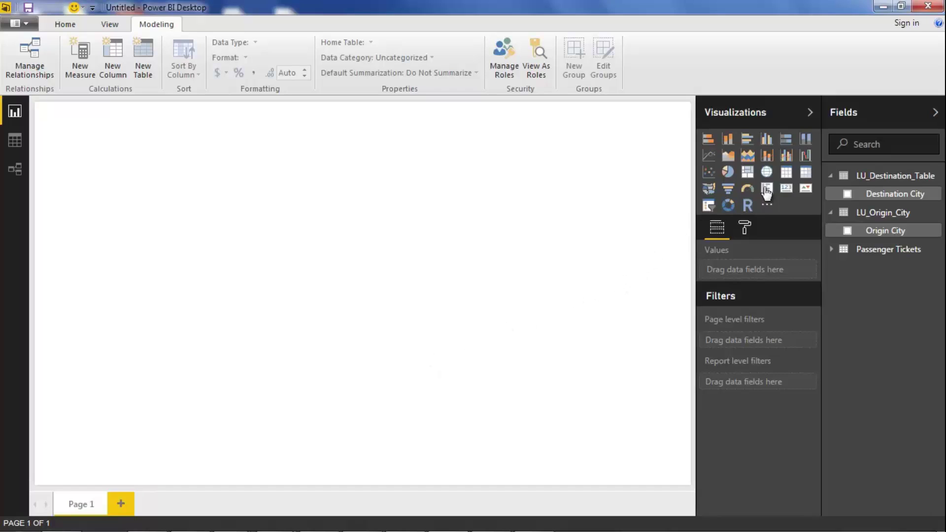
pyautogui.click(805, 172)
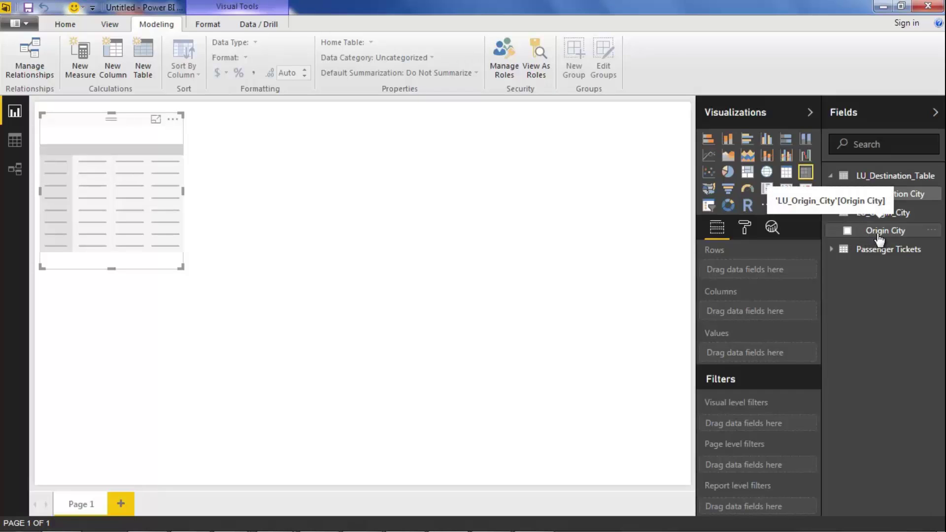
pyautogui.click(847, 232)
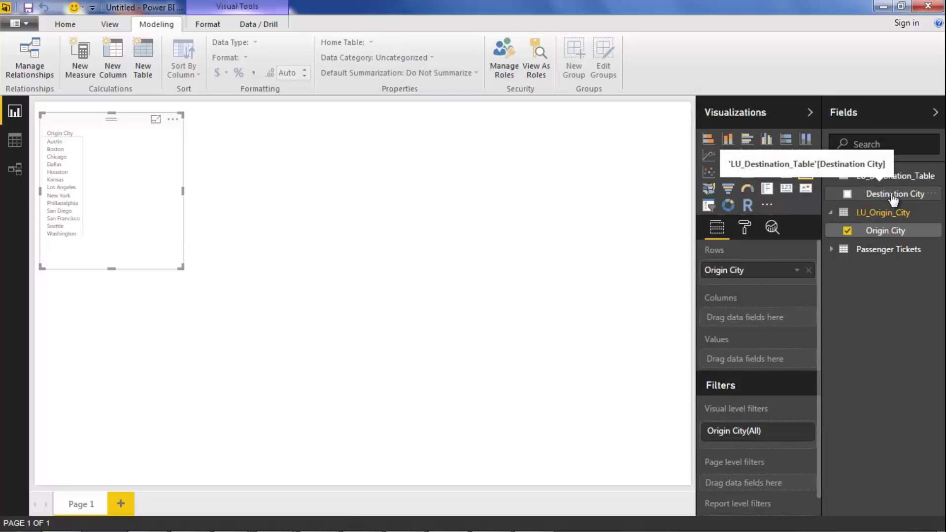
pyautogui.moveTo(896, 196); pyautogui.dragTo(778, 322)
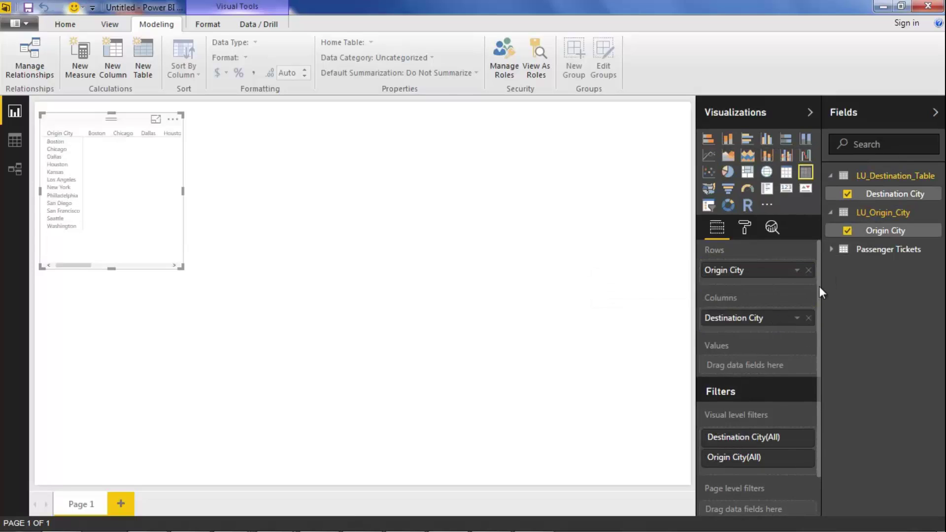
# Step: Add FlightID from Passenger Tickets to the matrix values as Count (Distinct)
pyautogui.click(832, 250)
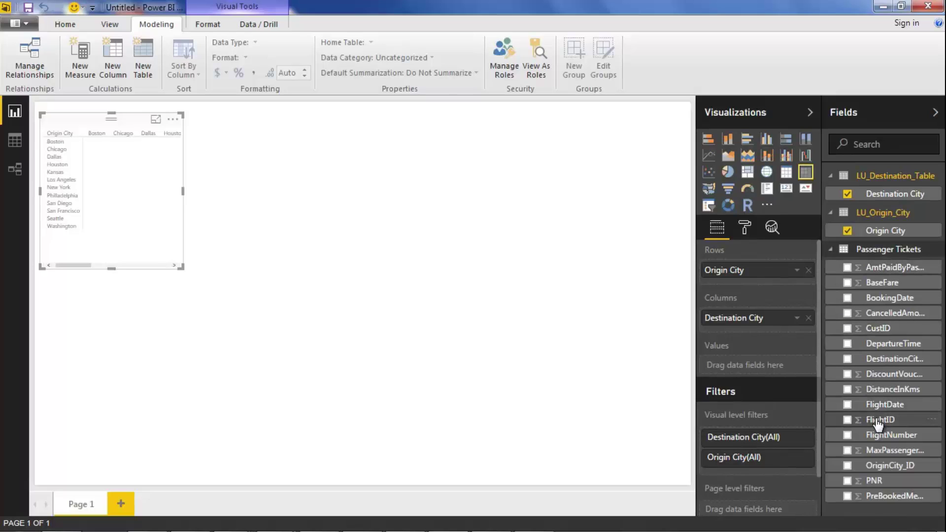
pyautogui.moveTo(878, 421); pyautogui.dragTo(764, 372)
pyautogui.click(797, 369)
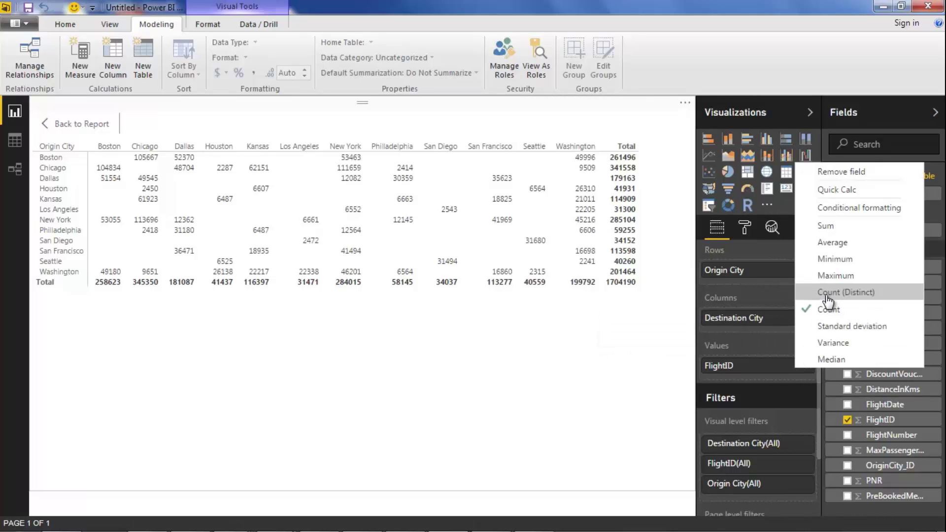
pyautogui.click(828, 302)
pyautogui.click(797, 367)
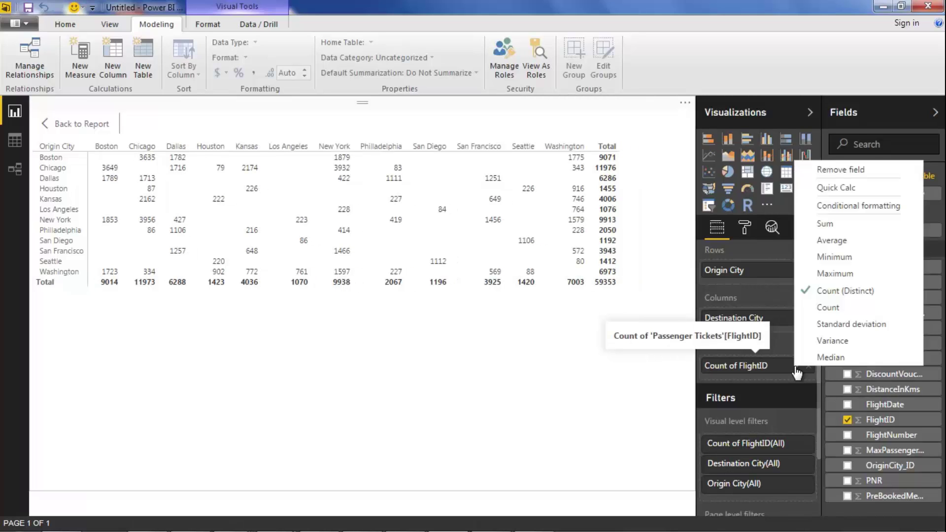
# Step: Format Count of FlightID with a colour scale: light yellow lowest value, dark gold highest
pyautogui.click(847, 206)
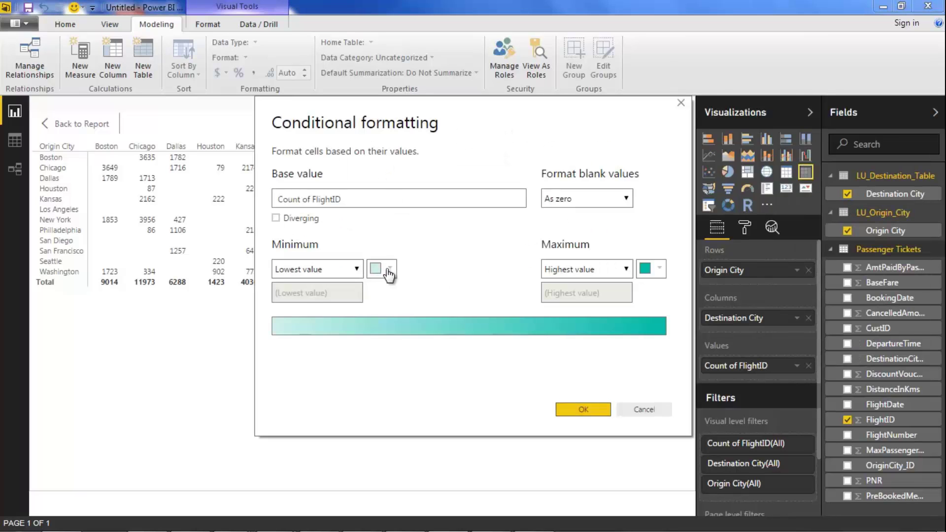
pyautogui.click(389, 272)
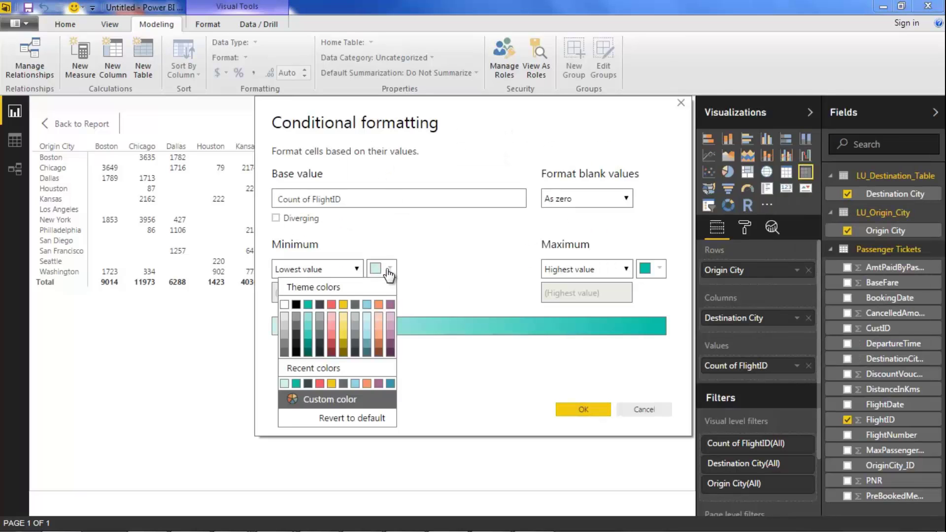
pyautogui.click(344, 322)
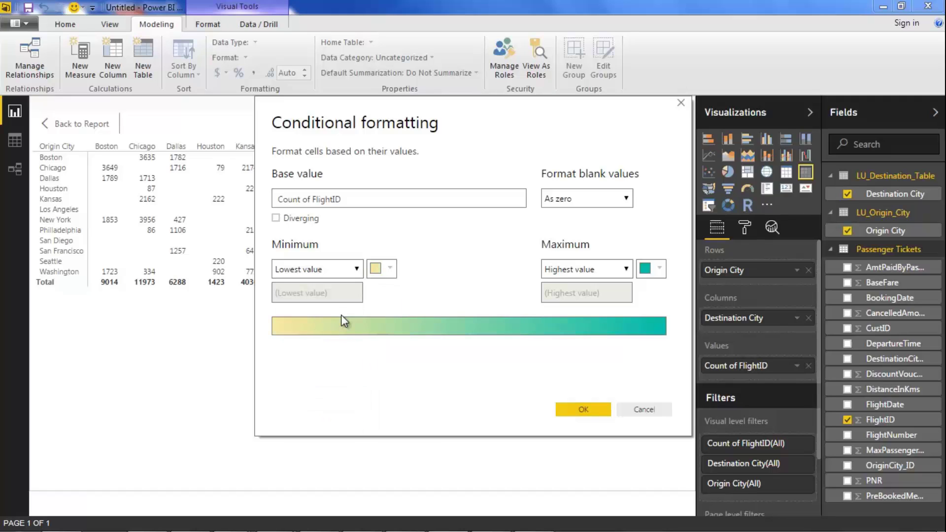
pyautogui.click(625, 270)
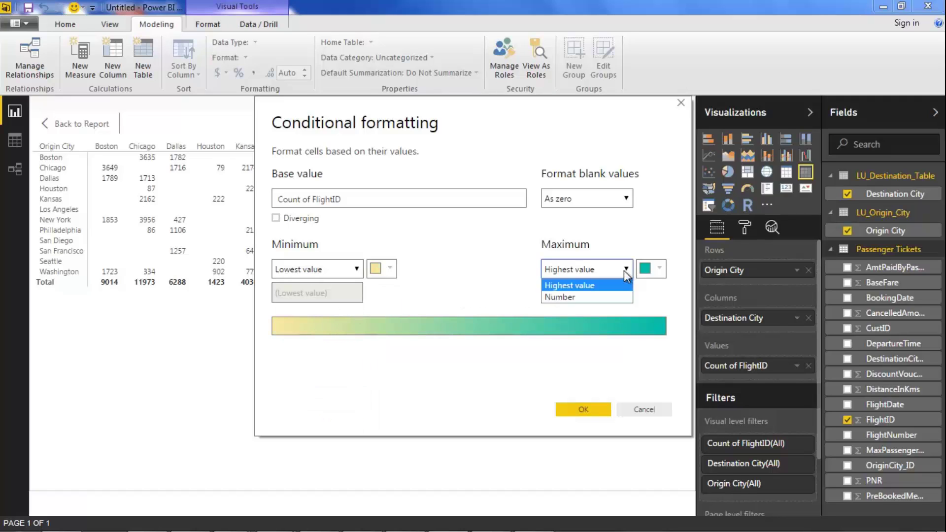
pyautogui.click(624, 270)
pyautogui.click(658, 269)
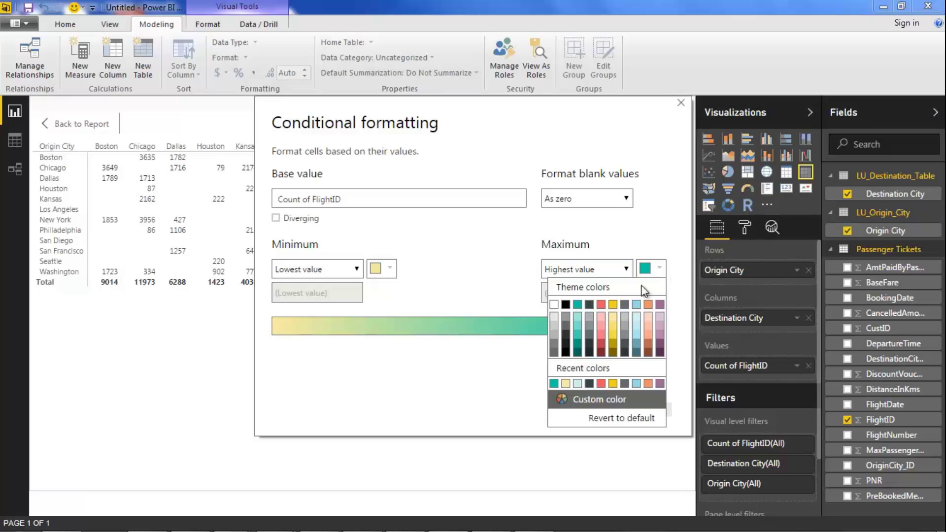
pyautogui.click(612, 351)
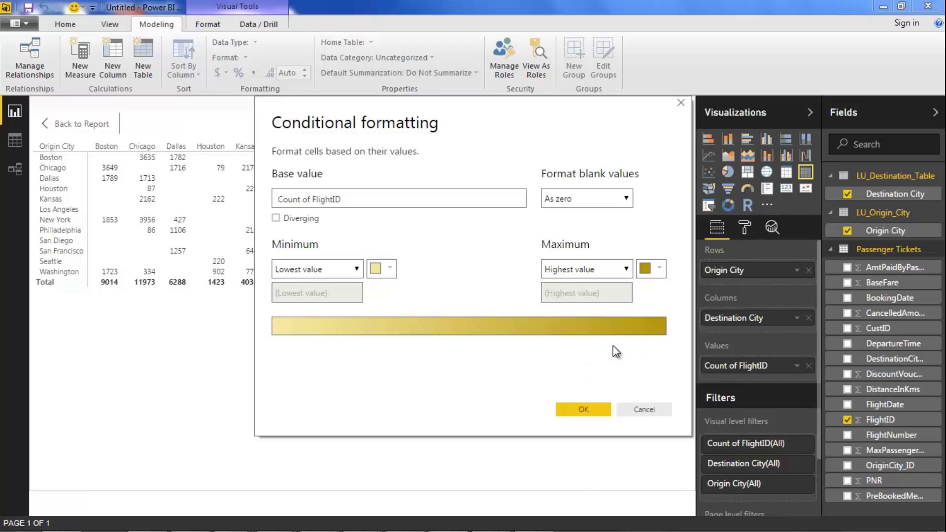
pyautogui.click(584, 411)
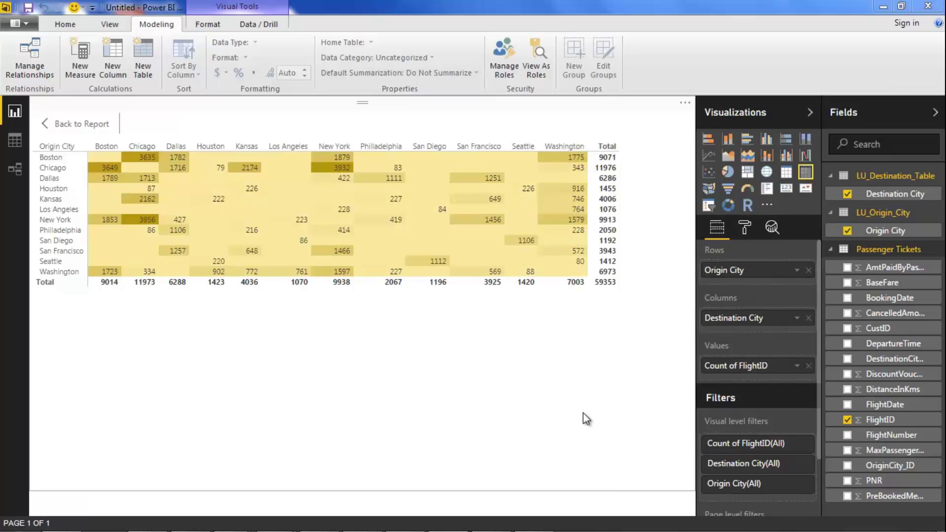
# Step: Apply the Contrast alternating rows matrix style, giving dark headers and totals around the gold-shaded counts
pyautogui.click(743, 229)
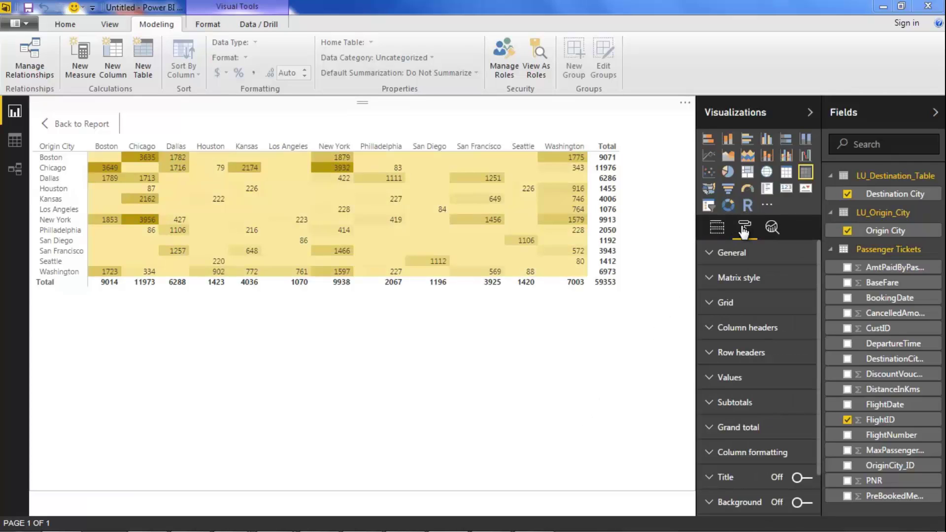
pyautogui.click(711, 280)
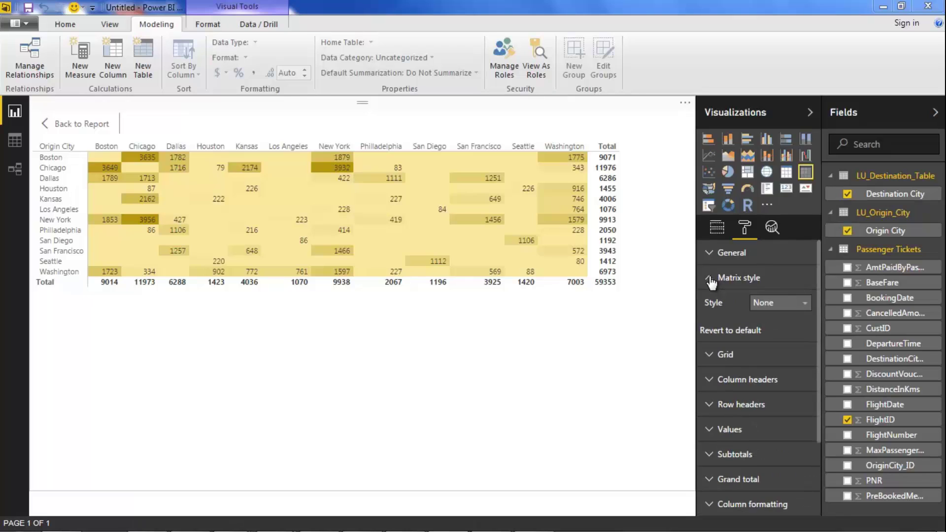
pyautogui.click(767, 307)
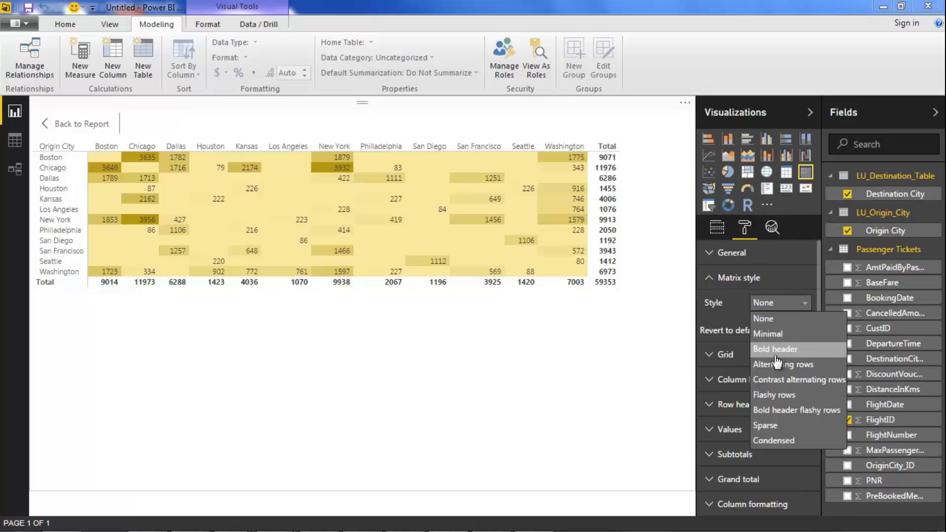
pyautogui.click(772, 386)
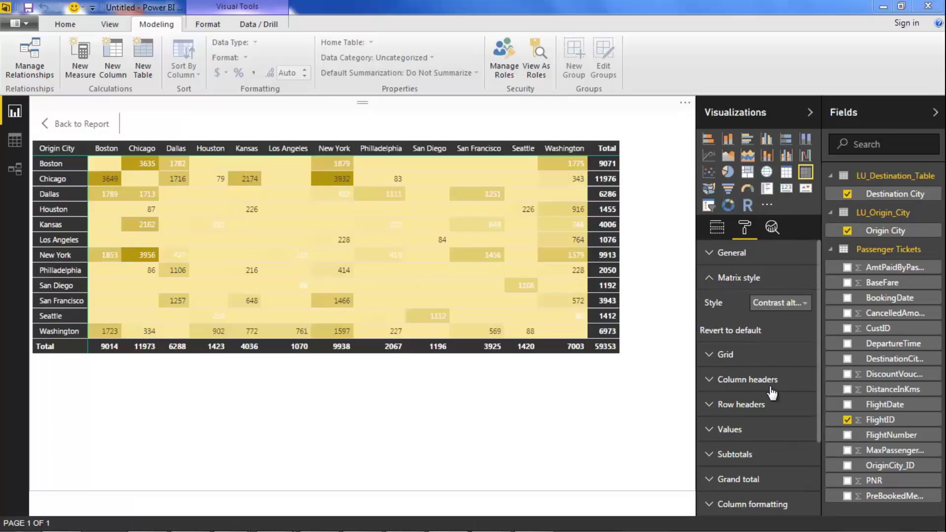